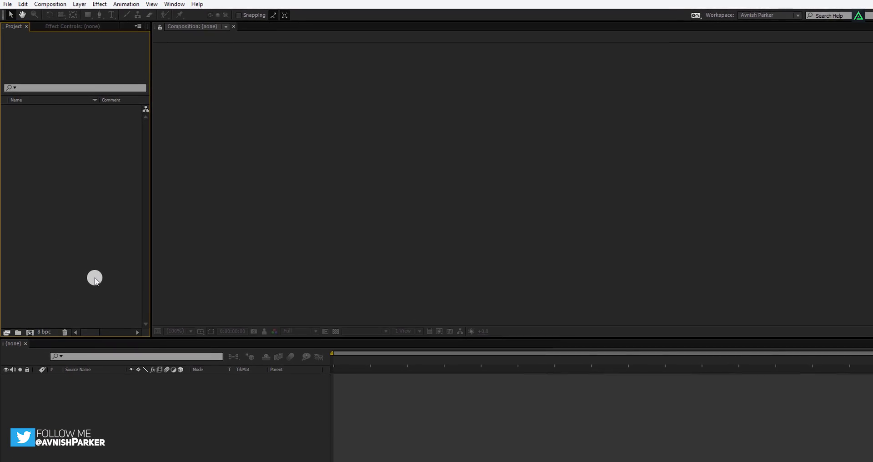
Open the AEJuice Pack Manager 3 panel from the Window menu and scroll to its free packs
{"action": "left_click", "coordinate": [196, 5]}
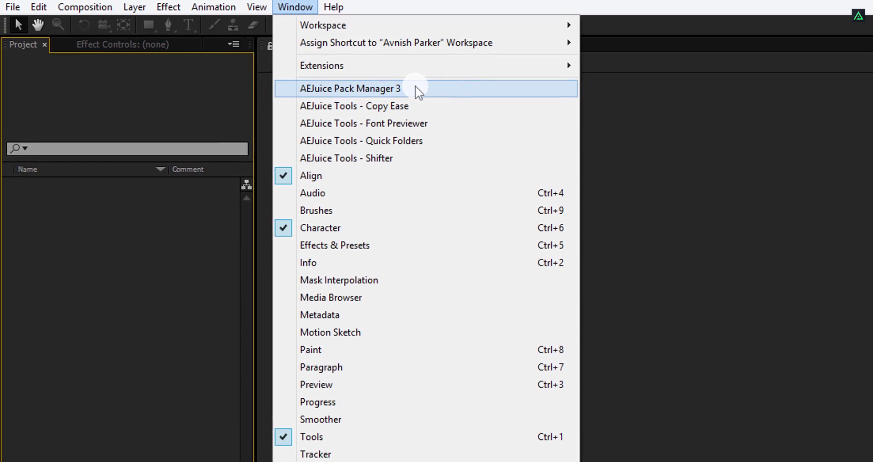
{"action": "left_click", "coordinate": [418, 87]}
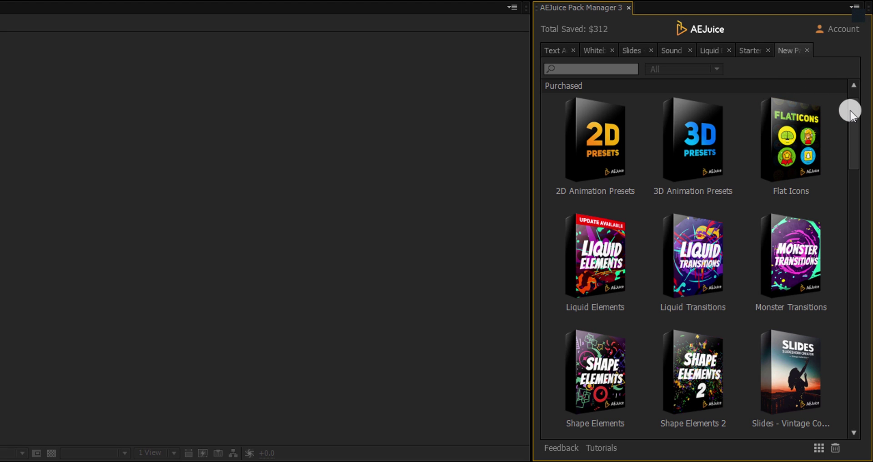
{"action": "mouse_move", "coordinate": [850, 114]}
{"action": "left_mouse_down"}
{"action": "mouse_move", "coordinate": [847, 230]}
{"action": "mouse_move", "coordinate": [844, 191]}
{"action": "mouse_move", "coordinate": [829, 340]}
{"action": "left_mouse_up"}
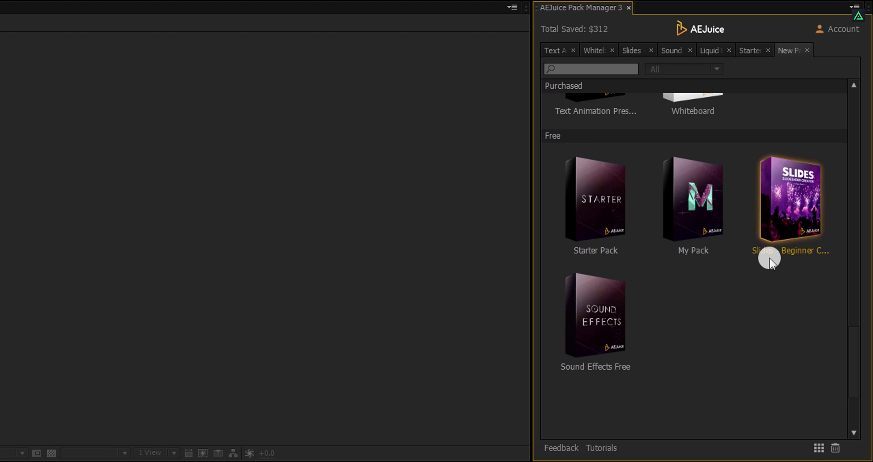
Open the free Starter Pack and display its Whiteboard folder presets
{"action": "double_click", "coordinate": [591, 211]}
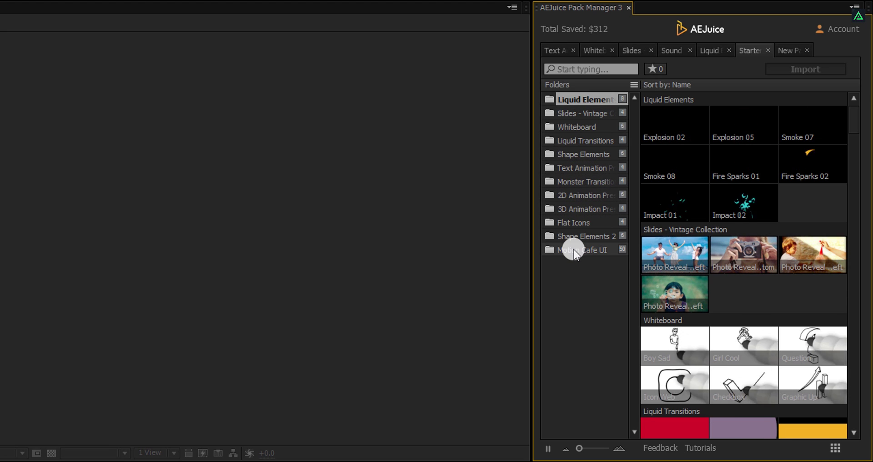
{"action": "left_click", "coordinate": [588, 127]}
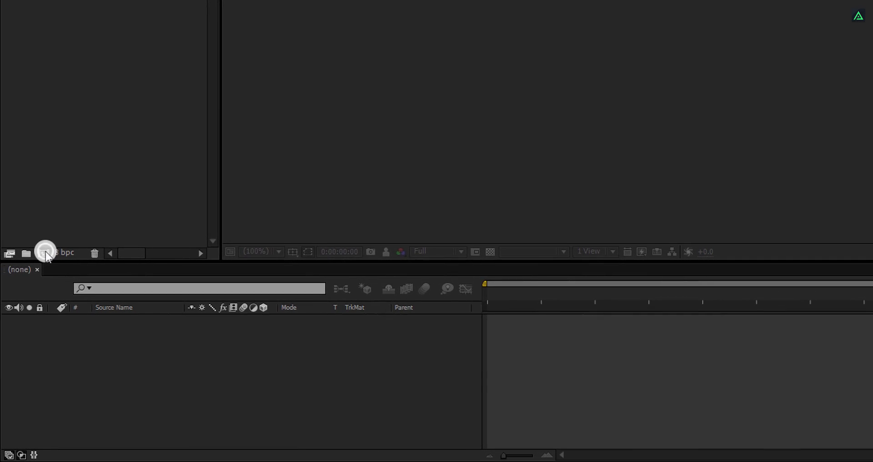
Create a 1280×720, 30 fps, 10-second Whiteboard composition, then browse Liquid Transitions, Shape Elements and Whiteboard presets
{"action": "left_click", "coordinate": [44, 252]}
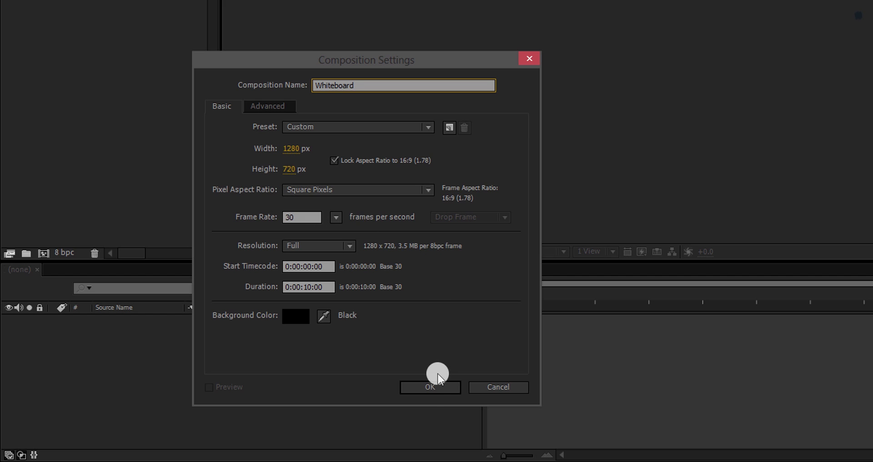
{"action": "left_click", "coordinate": [432, 389]}
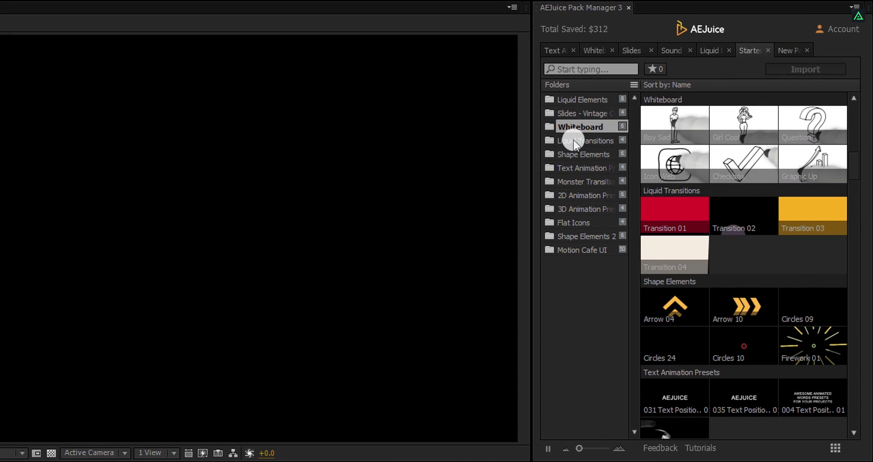
{"action": "left_click", "coordinate": [574, 141]}
{"action": "left_click", "coordinate": [573, 155]}
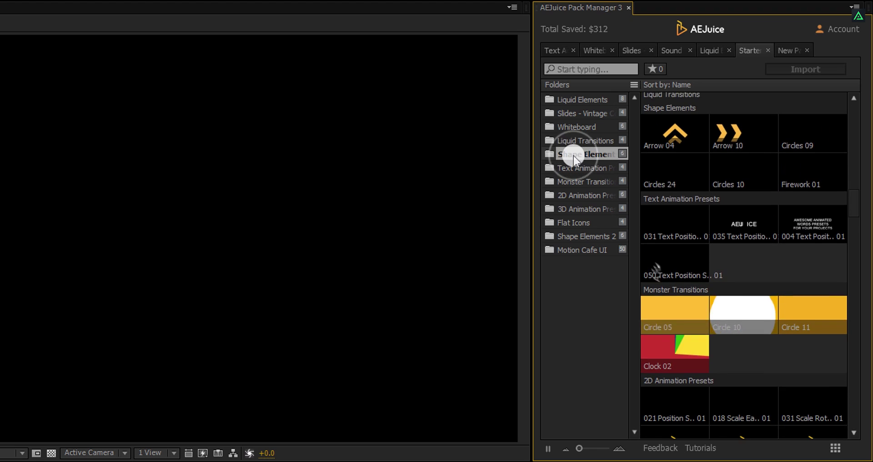
{"action": "left_click", "coordinate": [576, 127]}
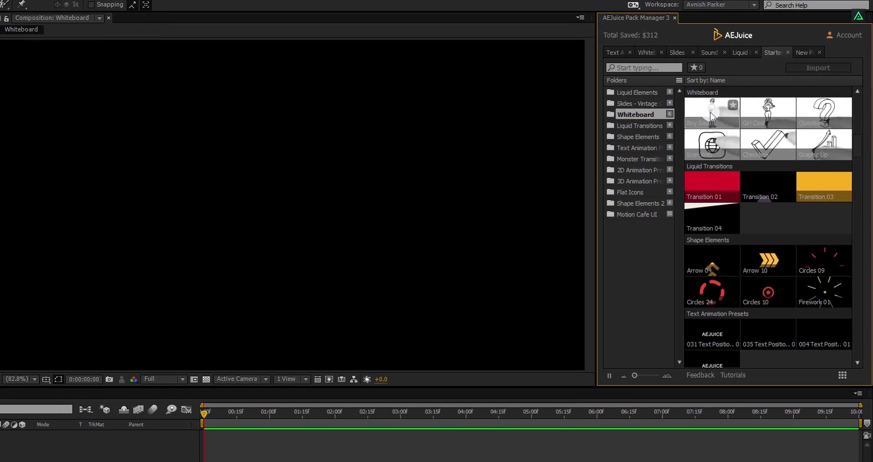
Add the Boy Sad character to the Whiteboard timeline and scale it to 29%
{"action": "left_click_drag", "start_coordinate": [711, 118], "coordinate": [242, 285]}
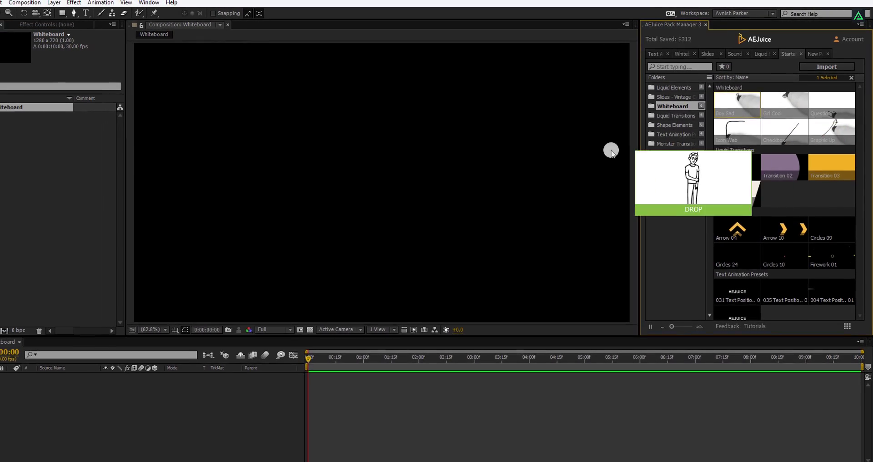
{"action": "left_click_drag", "start_coordinate": [242, 285], "coordinate": [111, 370]}
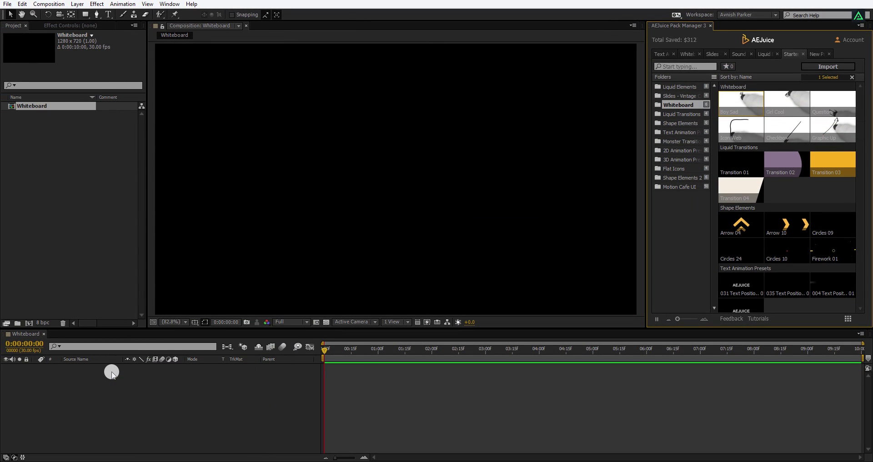
{"action": "left_click_drag", "start_coordinate": [366, 353], "coordinate": [381, 354]}
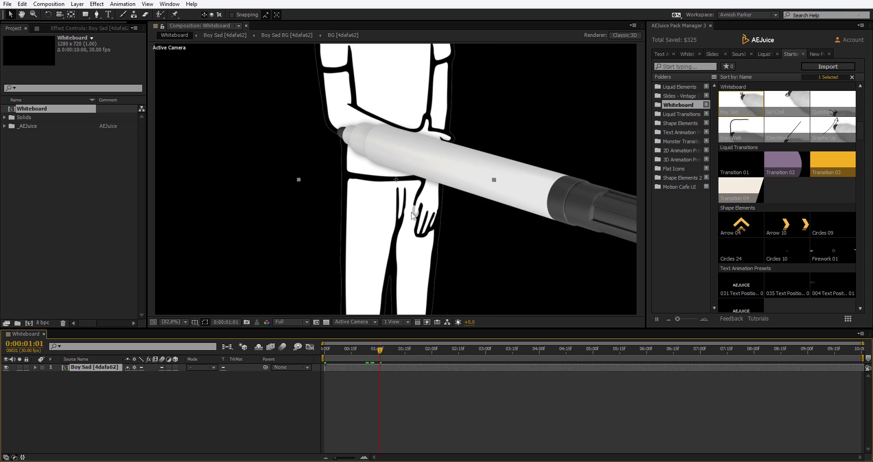
{"action": "scroll", "coordinate": [411, 215], "scroll_direction": "down", "scroll_amount": 2}
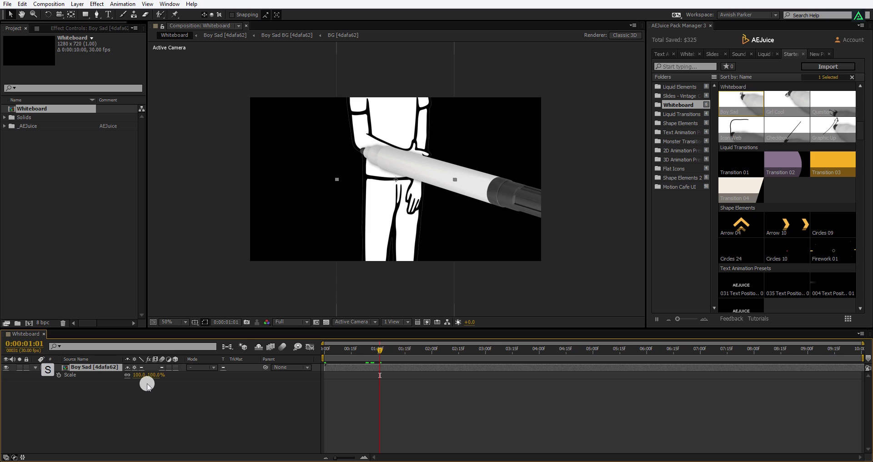
{"action": "left_click_drag", "start_coordinate": [139, 375], "coordinate": [126, 380]}
Add a white BG solid layer behind the character
{"action": "right_click", "coordinate": [116, 392]}
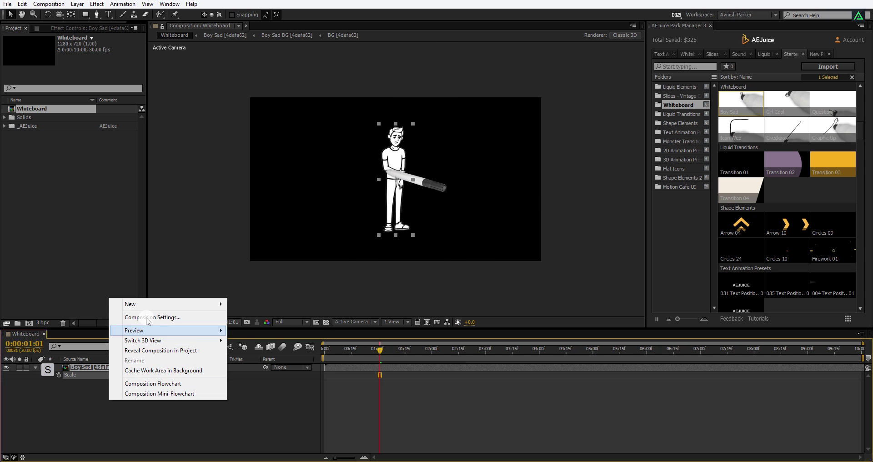
{"action": "left_click", "coordinate": [279, 331]}
{"action": "left_click_drag", "start_coordinate": [232, 239], "coordinate": [231, 240]}
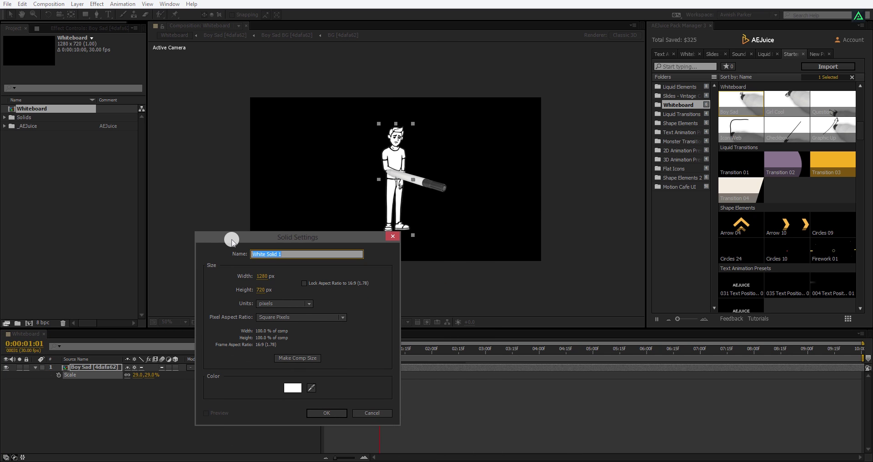
{"action": "left_click", "coordinate": [326, 413]}
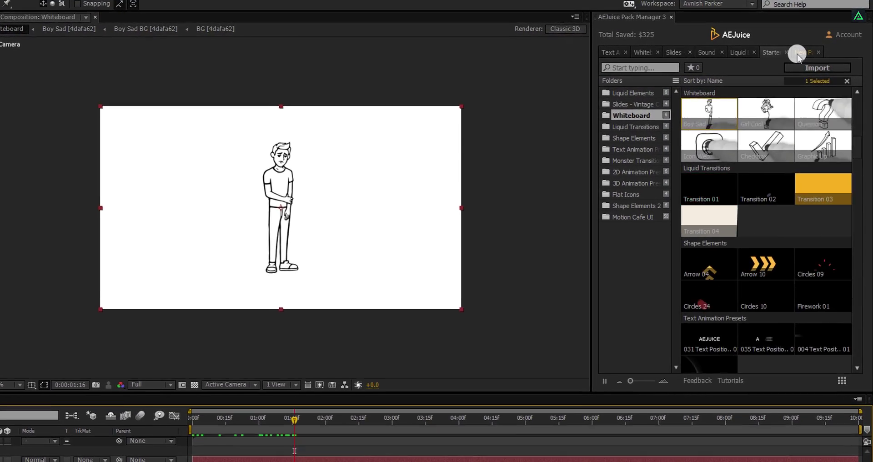
Open Sound Effects Free, preview its Whooshes sounds, and return to the pack overview
{"action": "left_click", "coordinate": [798, 54]}
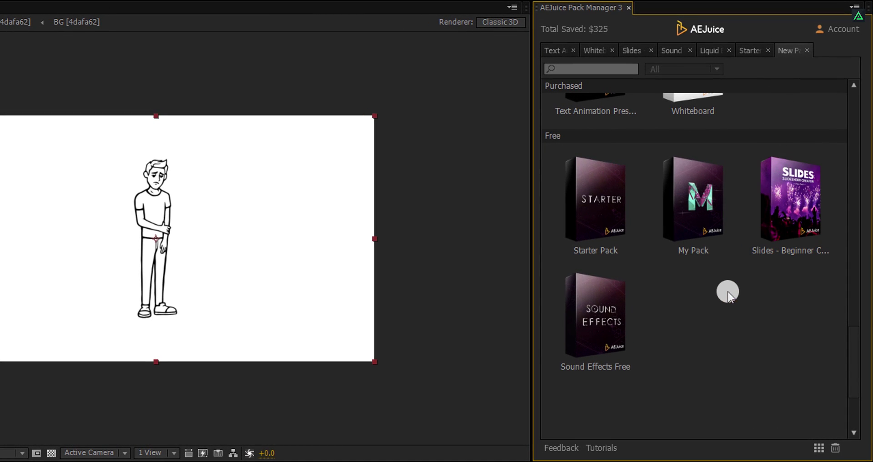
{"action": "left_click", "coordinate": [599, 318]}
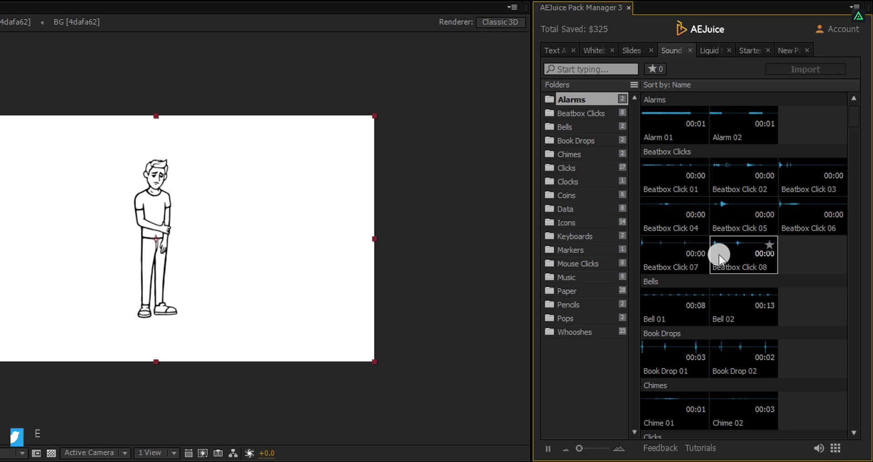
{"action": "left_click", "coordinate": [597, 332]}
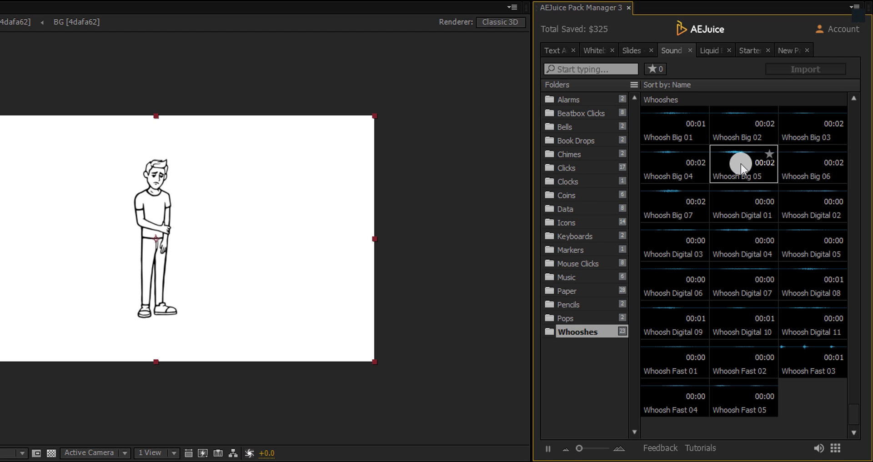
{"action": "left_click", "coordinate": [781, 52]}
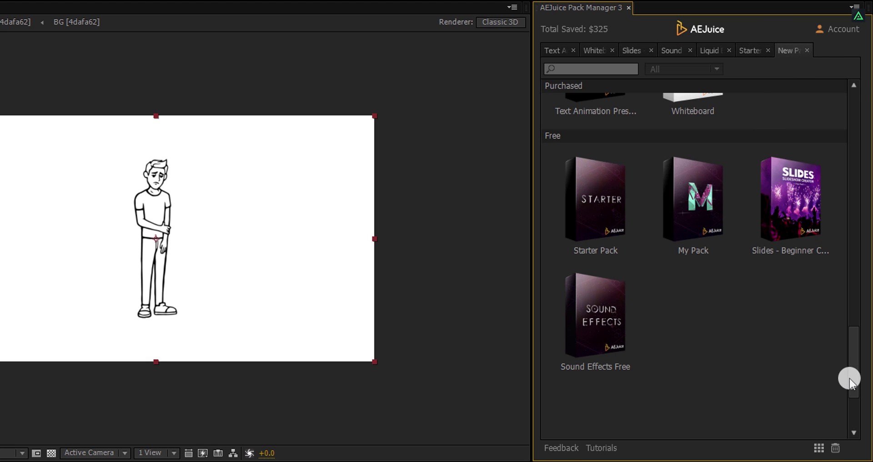
Open the Liquid Elements pack and browse its Smoke, Liquid and Lightning preset folders
{"action": "mouse_move", "coordinate": [850, 377]}
{"action": "left_mouse_down"}
{"action": "mouse_move", "coordinate": [851, 205]}
{"action": "mouse_move", "coordinate": [855, 211]}
{"action": "left_mouse_up"}
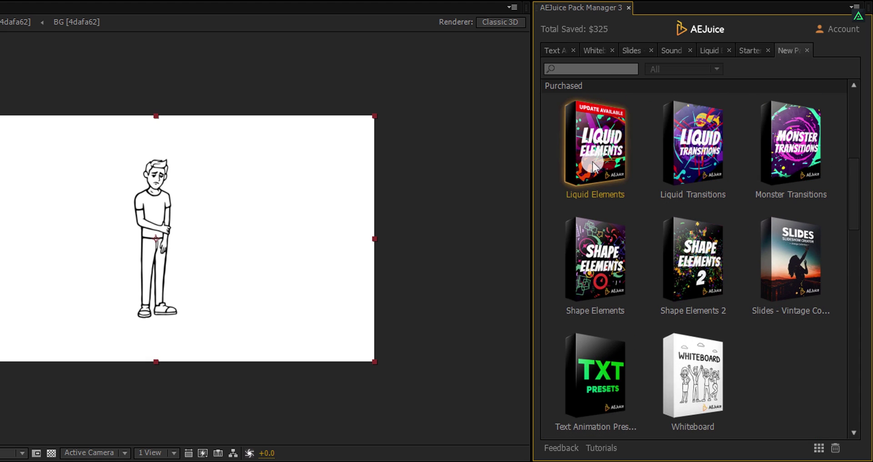
{"action": "left_click", "coordinate": [592, 162]}
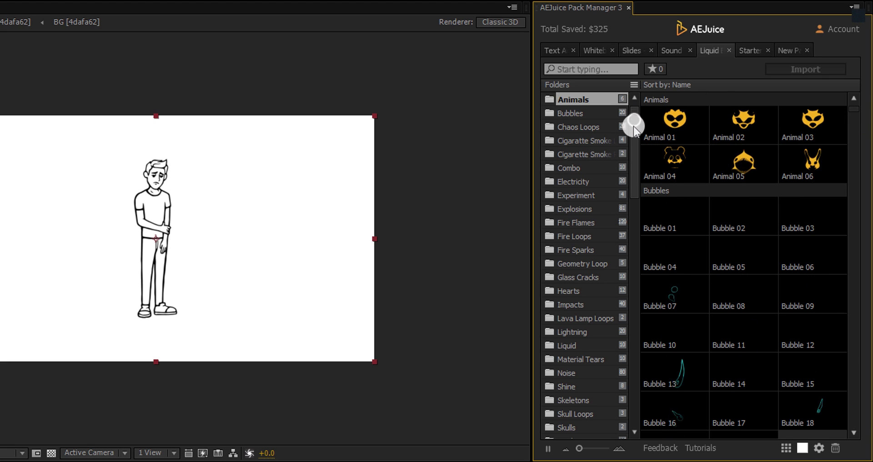
{"action": "left_click_drag", "start_coordinate": [634, 126], "coordinate": [622, 362]}
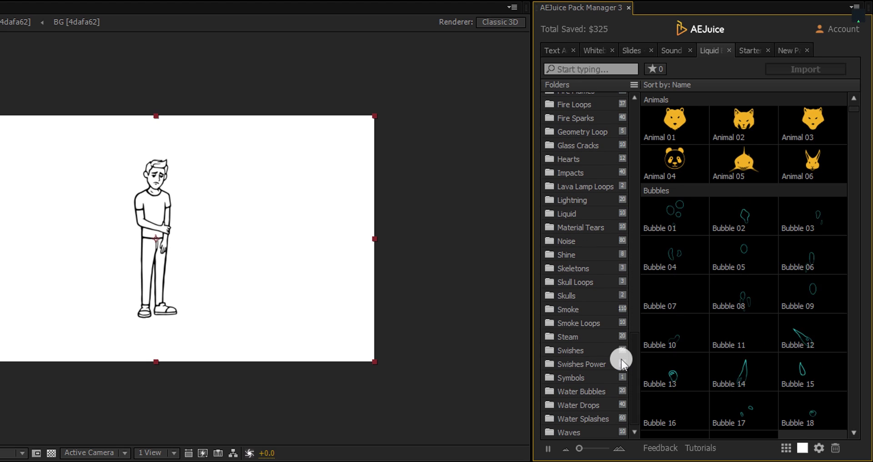
{"action": "left_click", "coordinate": [588, 307]}
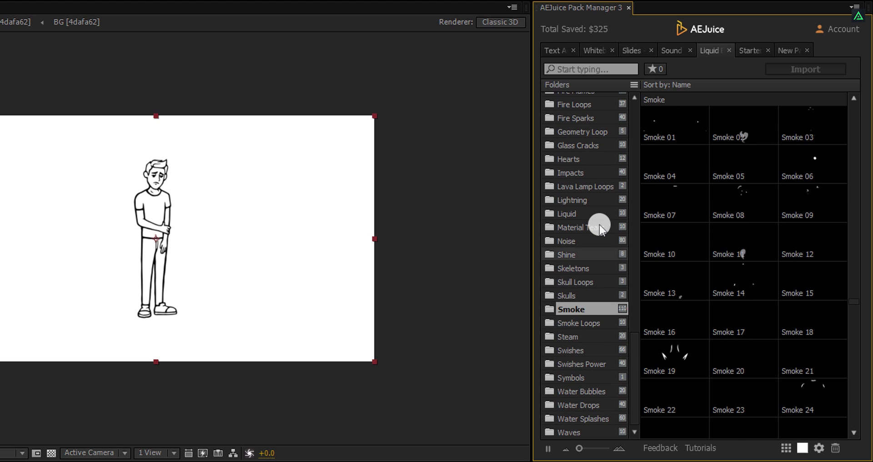
{"action": "left_click", "coordinate": [599, 213]}
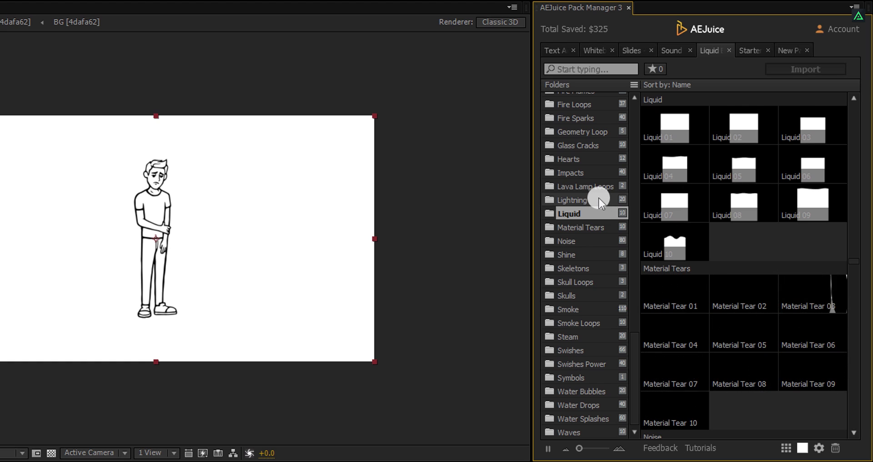
{"action": "left_click", "coordinate": [598, 199]}
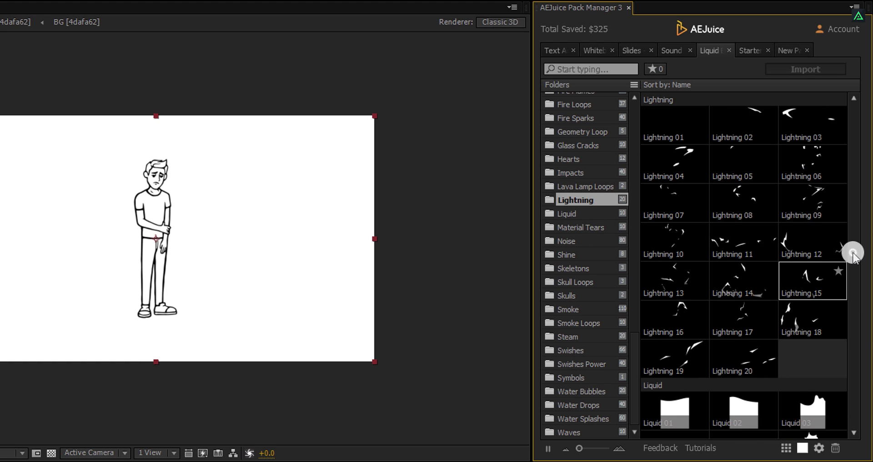
{"action": "left_click_drag", "start_coordinate": [853, 253], "coordinate": [850, 333]}
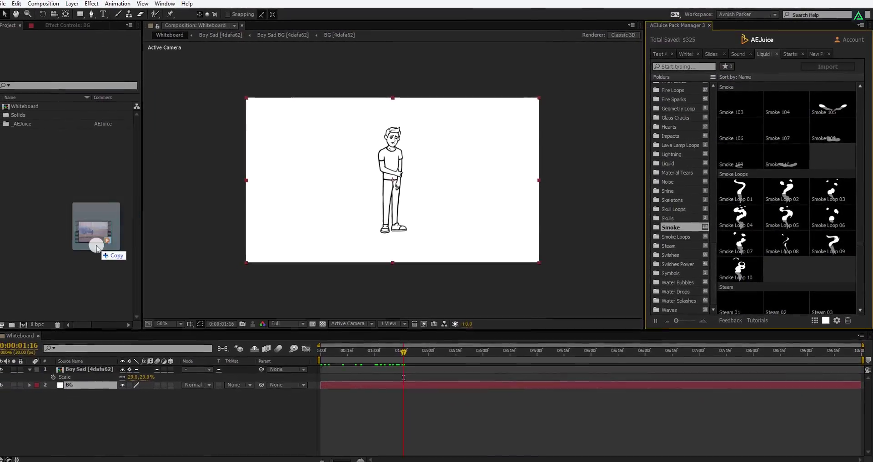
Add the Drifting with Cars.mp4 clip to the composition and show the Smoke Loops presets
{"action": "mouse_move", "coordinate": [96, 247]}
{"action": "left_mouse_down"}
{"action": "mouse_move", "coordinate": [72, 120]}
{"action": "mouse_move", "coordinate": [98, 370]}
{"action": "left_mouse_up"}
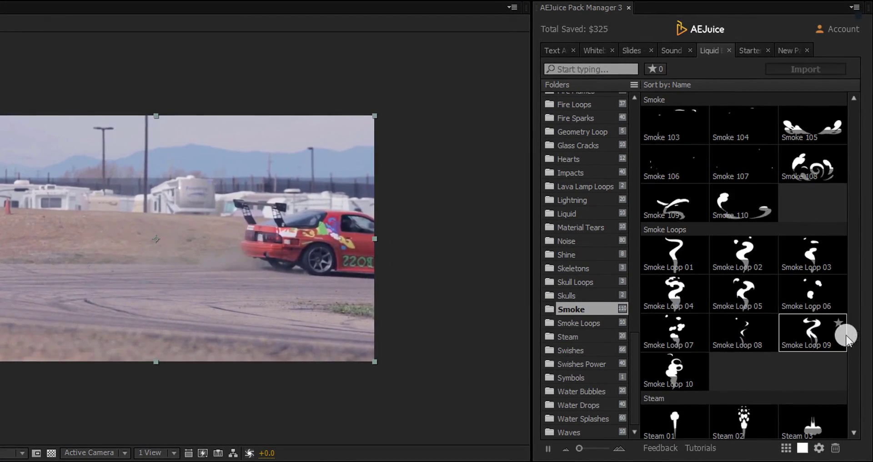
{"action": "scroll", "coordinate": [849, 342], "scroll_direction": "down", "scroll_amount": 5}
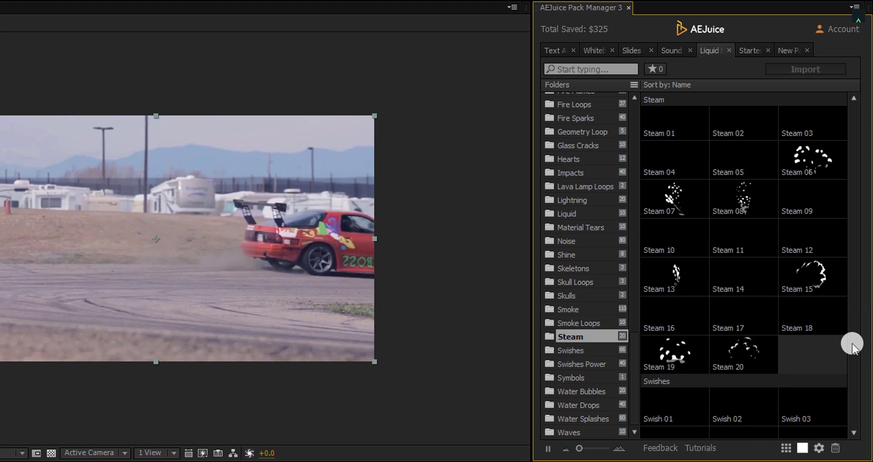
{"action": "scroll", "coordinate": [849, 342], "scroll_direction": "down", "scroll_amount": 5}
{"action": "scroll", "coordinate": [591, 350], "scroll_direction": "down", "scroll_amount": 2}
{"action": "scroll", "coordinate": [593, 365], "scroll_direction": "down", "scroll_amount": 2}
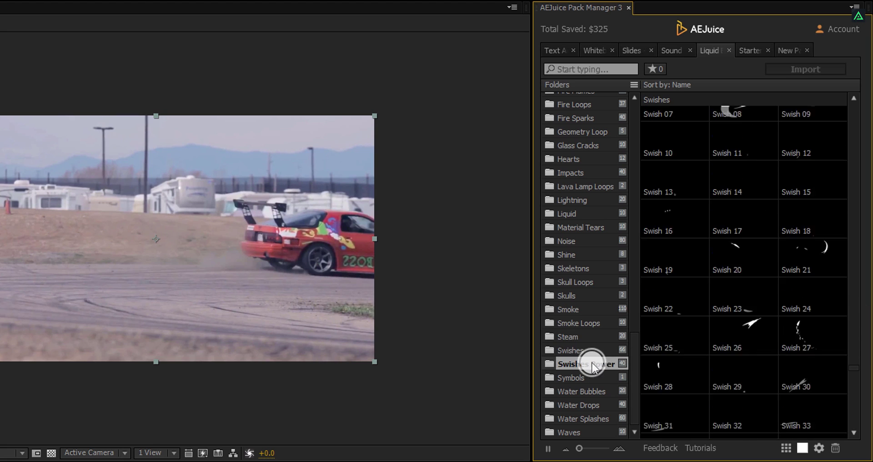
{"action": "left_click", "coordinate": [592, 365]}
{"action": "left_click", "coordinate": [591, 324]}
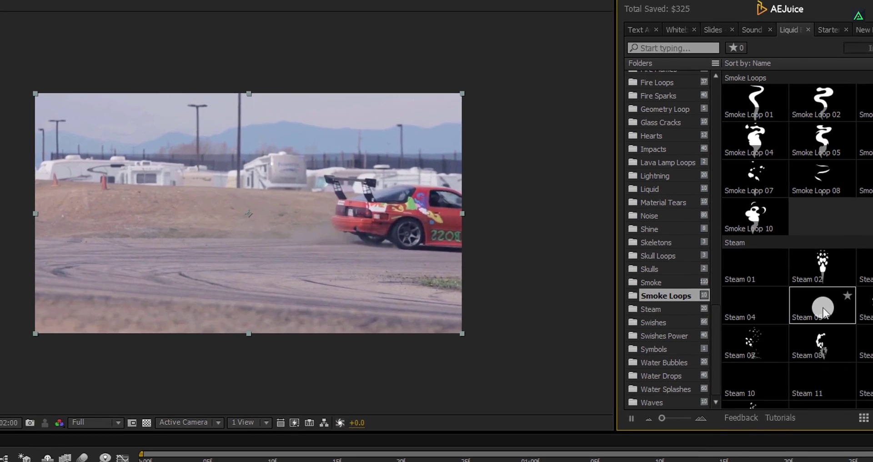
Place Steam 05 as a layer above the video, starting at frame 10
{"action": "left_click_drag", "start_coordinate": [823, 307], "coordinate": [105, 358]}
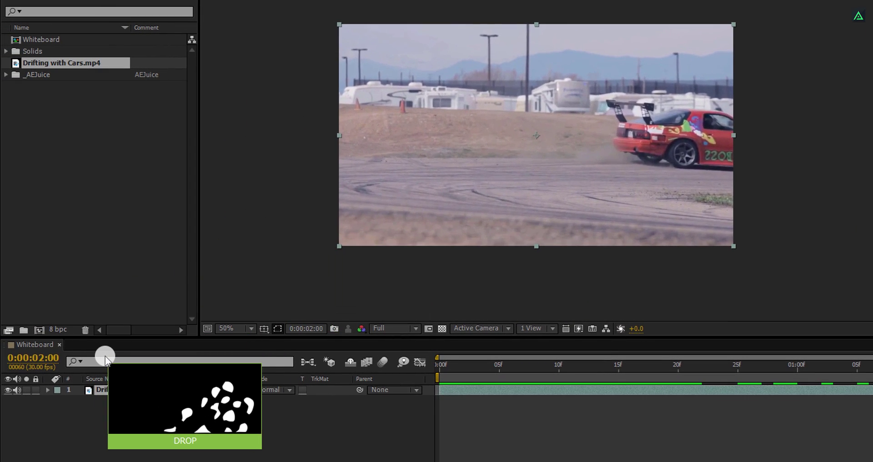
{"action": "left_click_drag", "start_coordinate": [108, 359], "coordinate": [104, 390]}
{"action": "left_click", "coordinate": [642, 367]}
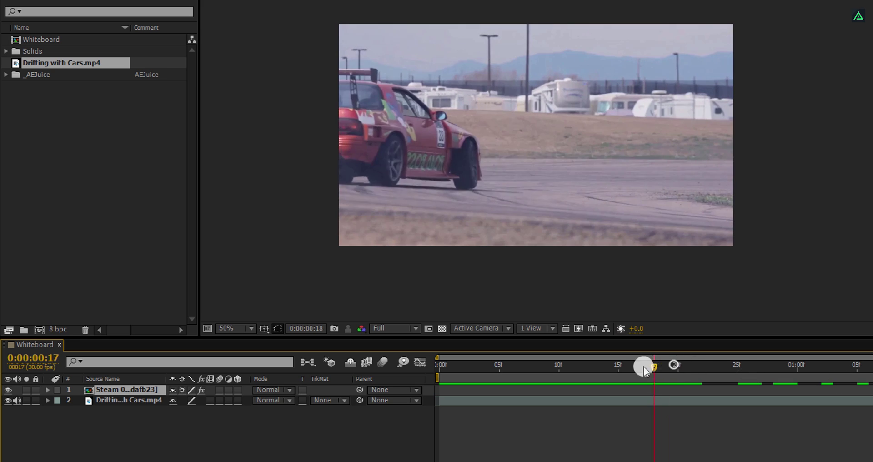
{"action": "left_click_drag", "start_coordinate": [643, 367], "coordinate": [566, 370]}
{"action": "mouse_move", "coordinate": [732, 391]}
{"action": "left_mouse_down"}
{"action": "mouse_move", "coordinate": [576, 393]}
{"action": "mouse_move", "coordinate": [595, 366]}
{"action": "left_mouse_up"}
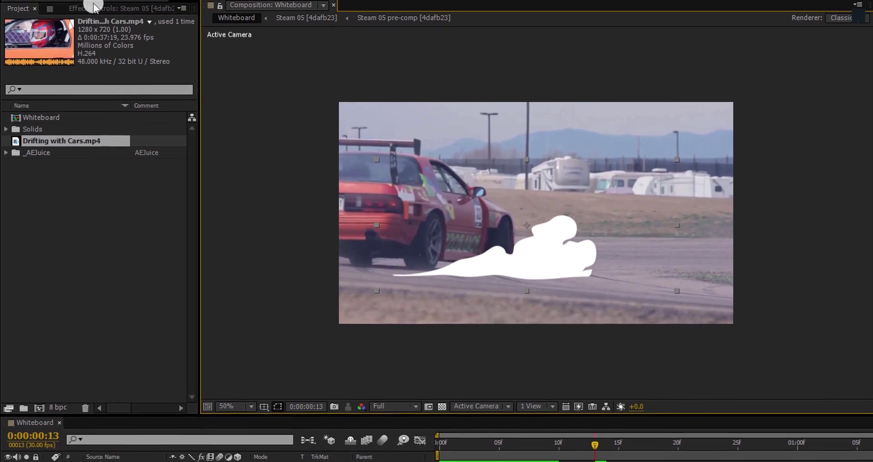
Change the Steam 05 fill colour to orange (FFA70F) in Effect Controls
{"action": "left_click", "coordinate": [93, 9]}
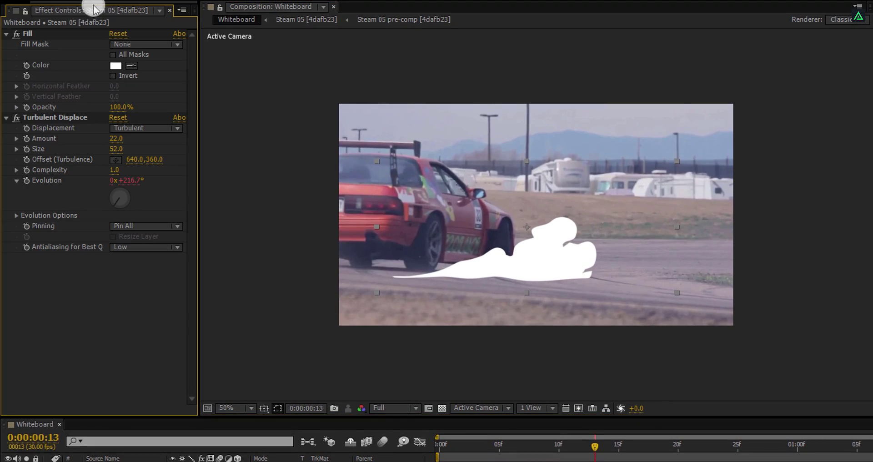
{"action": "left_click", "coordinate": [115, 67]}
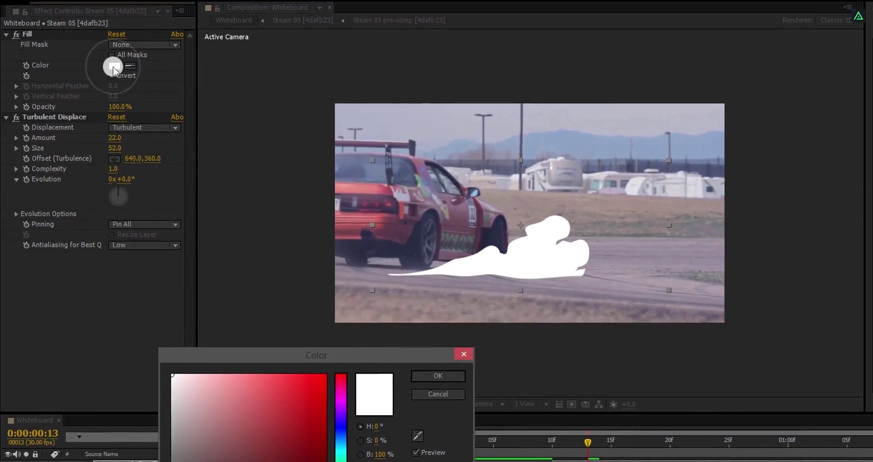
{"action": "left_click", "coordinate": [321, 377]}
{"action": "left_click_drag", "start_coordinate": [293, 435], "coordinate": [292, 448]}
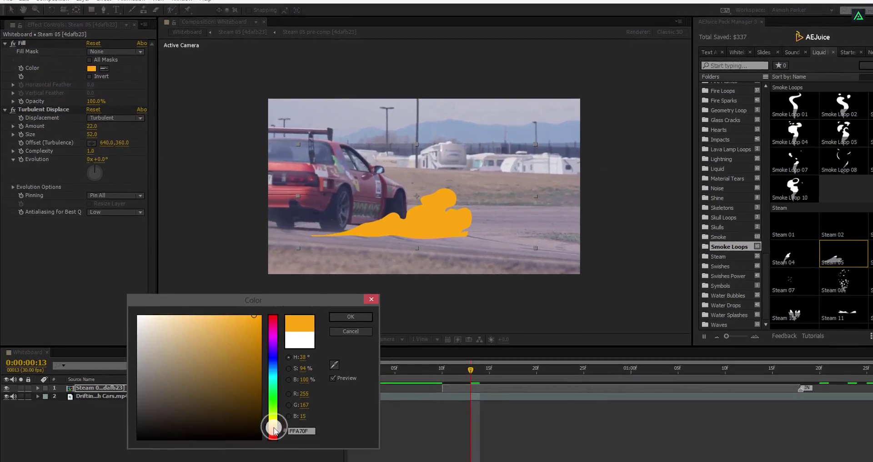
{"action": "left_click", "coordinate": [374, 332]}
Scale the steam layer to 75% and scrub to frame 26 to check it
{"action": "left_click", "coordinate": [94, 373]}
{"action": "key", "text": "s"}
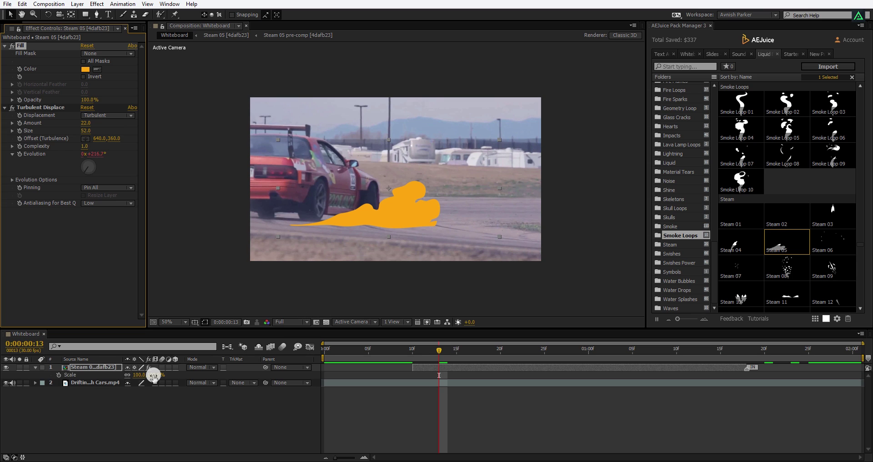
{"action": "left_click_drag", "start_coordinate": [144, 376], "coordinate": [138, 376]}
{"action": "left_click_drag", "start_coordinate": [405, 351], "coordinate": [518, 362]}
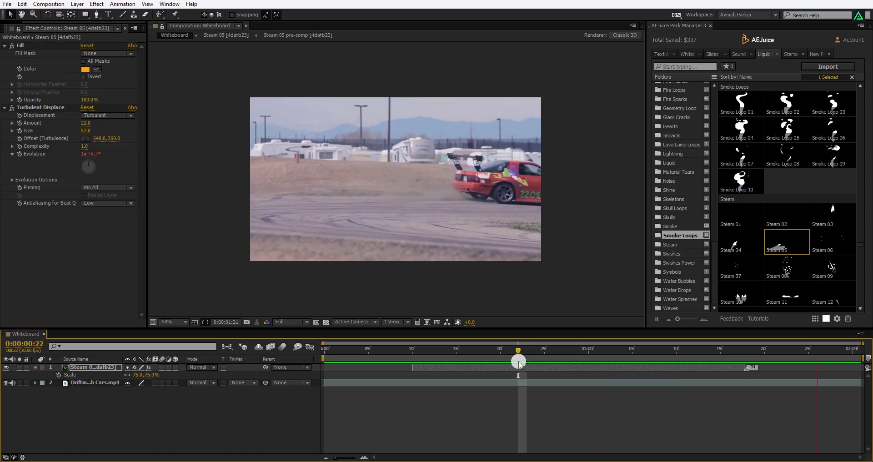
{"action": "left_click_drag", "start_coordinate": [514, 366], "coordinate": [549, 364]}
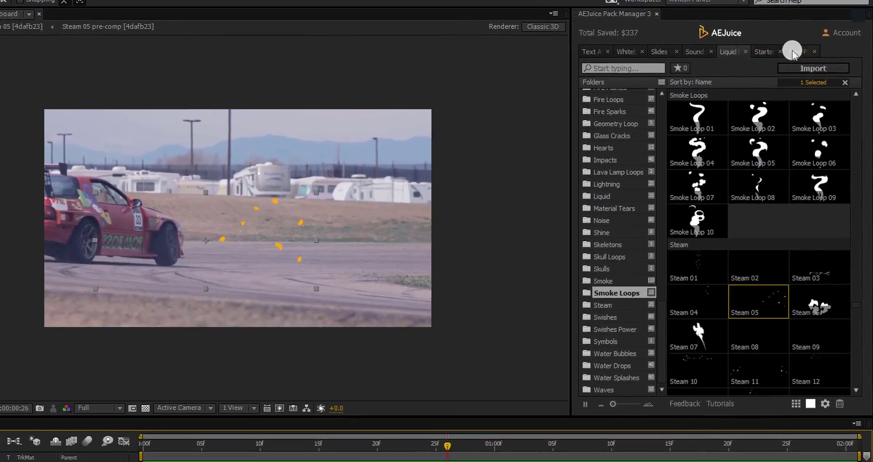
Open the purchased Text Animation Presets pack and browse its Lines, Words and Characters folders
{"action": "left_click", "coordinate": [796, 51]}
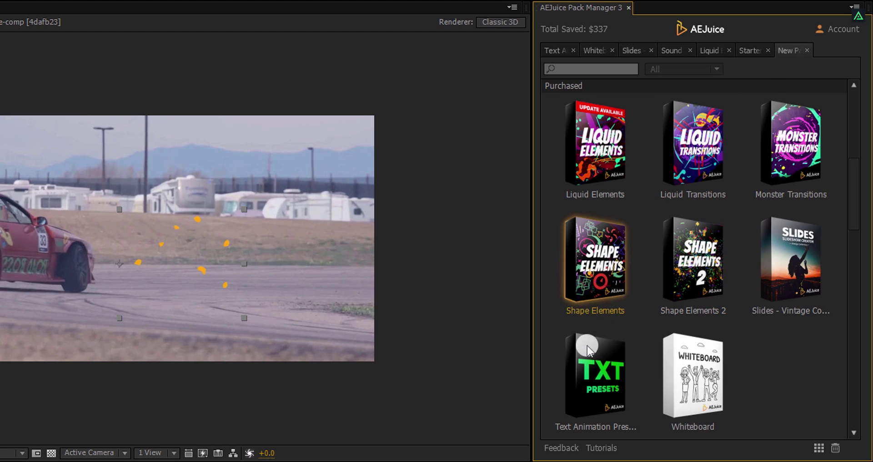
{"action": "double_click", "coordinate": [580, 372]}
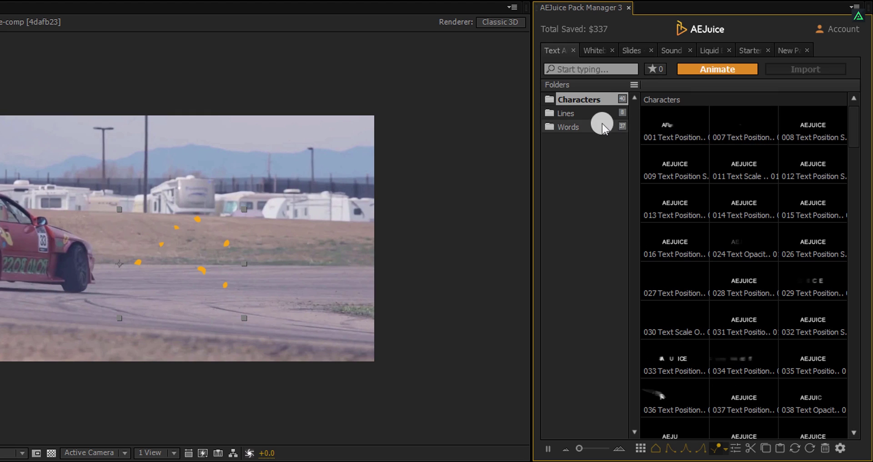
{"action": "left_click", "coordinate": [589, 116]}
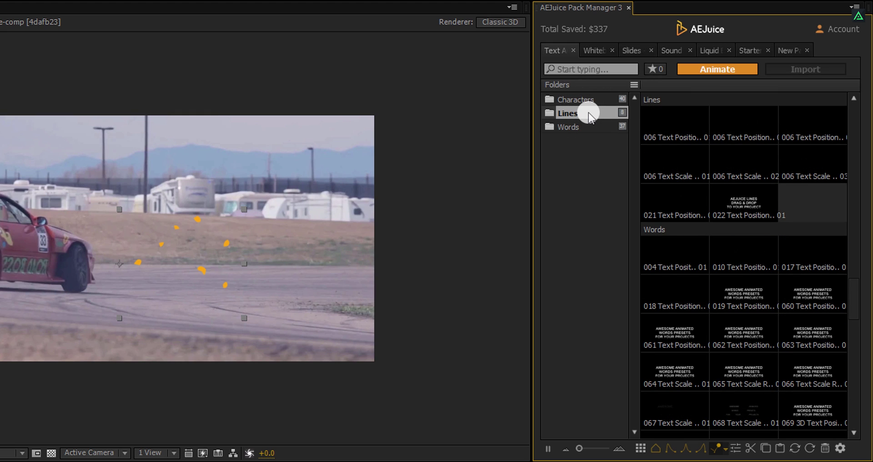
{"action": "left_click", "coordinate": [582, 127]}
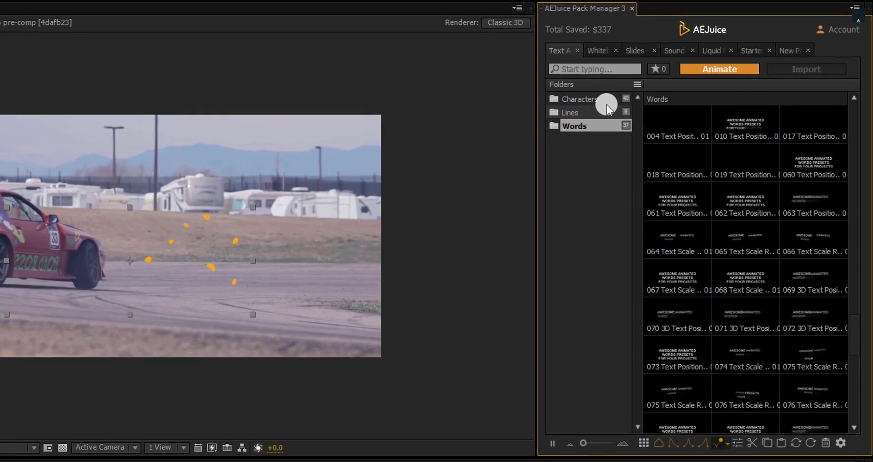
{"action": "left_click", "coordinate": [601, 101]}
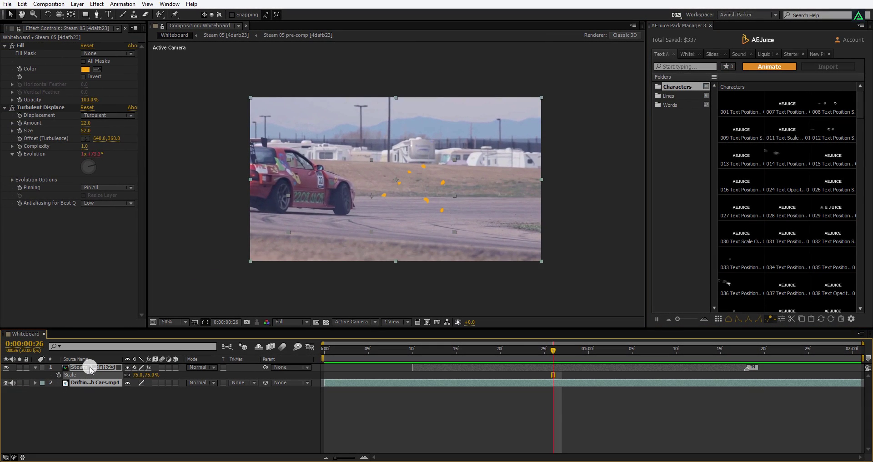
Delete the steam and car layers and create an 'animate' text layer in the centre
{"action": "key", "text": "ctrl+a"}
{"action": "key", "text": "Delete"}
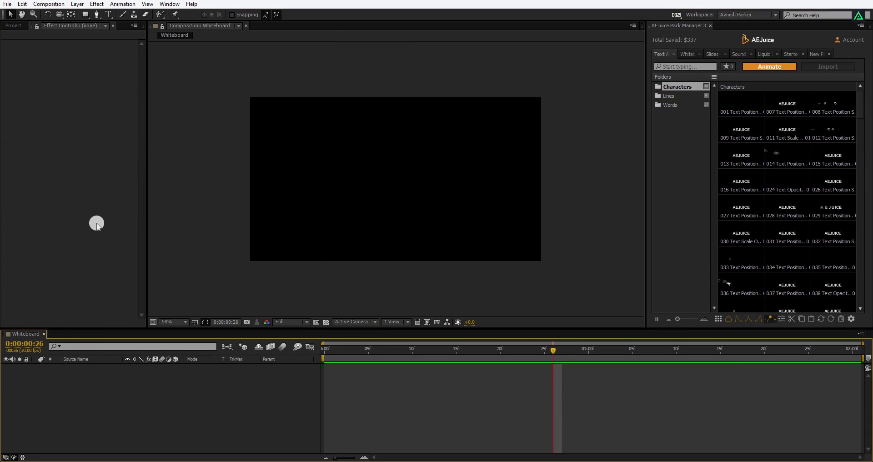
{"action": "left_click", "coordinate": [108, 14]}
{"action": "left_click", "coordinate": [370, 182]}
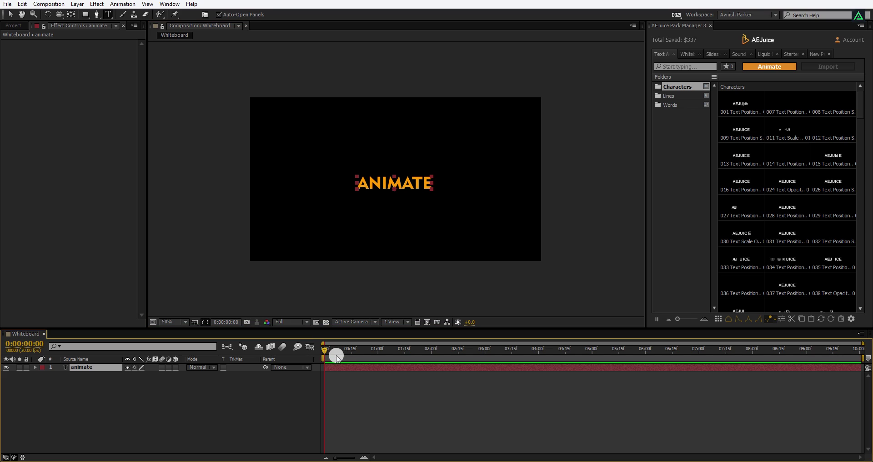
{"action": "left_click", "coordinate": [114, 367]}
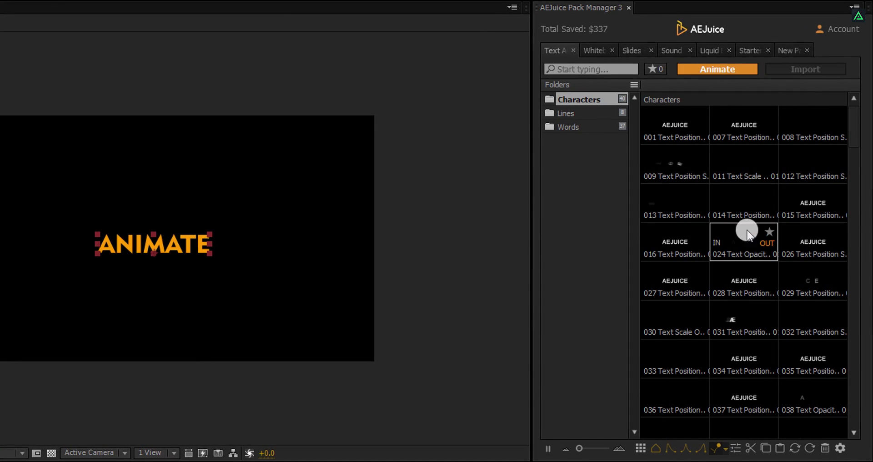
Browse the Lines, Words and Characters text presets for the ANIMATE title
{"action": "left_click", "coordinate": [586, 113]}
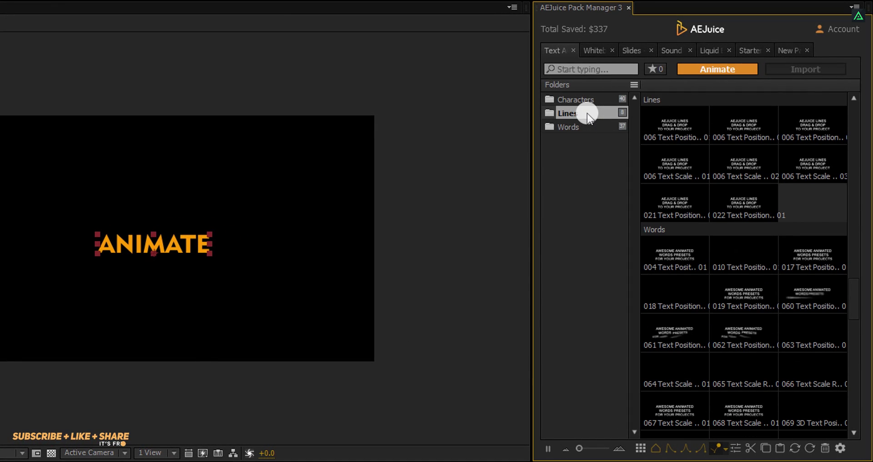
{"action": "left_click", "coordinate": [585, 129]}
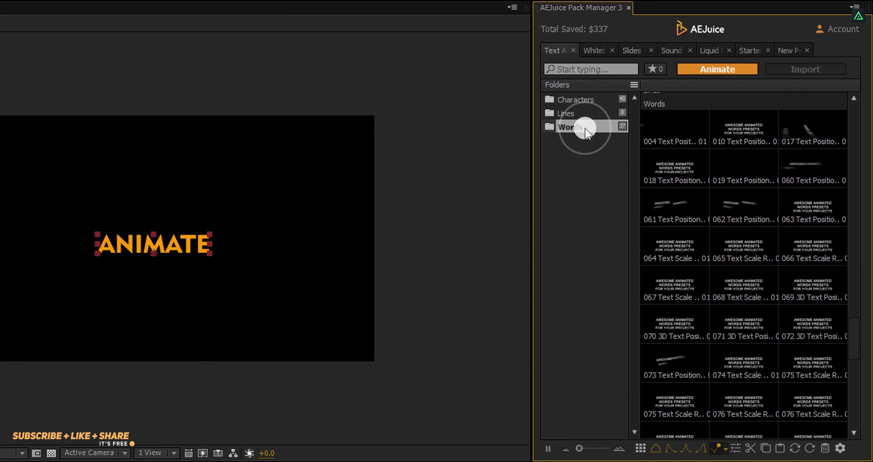
{"action": "left_click", "coordinate": [584, 101]}
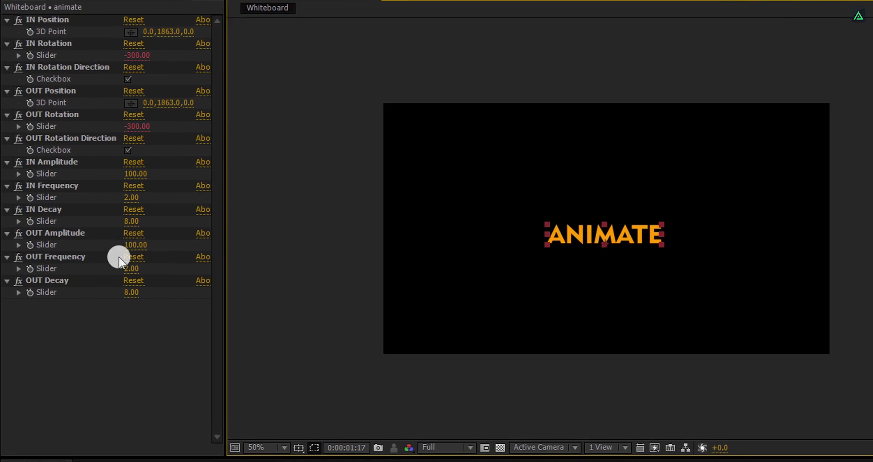
Set the ANIMATE title's OUT and IN Amplitude values to 50 each
{"action": "left_click", "coordinate": [144, 263]}
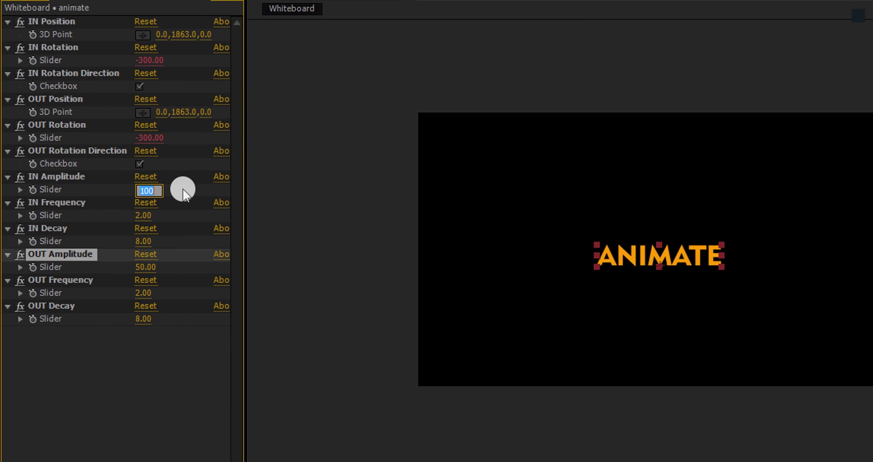
{"action": "type", "text": "50"}
{"action": "key", "text": "Return"}
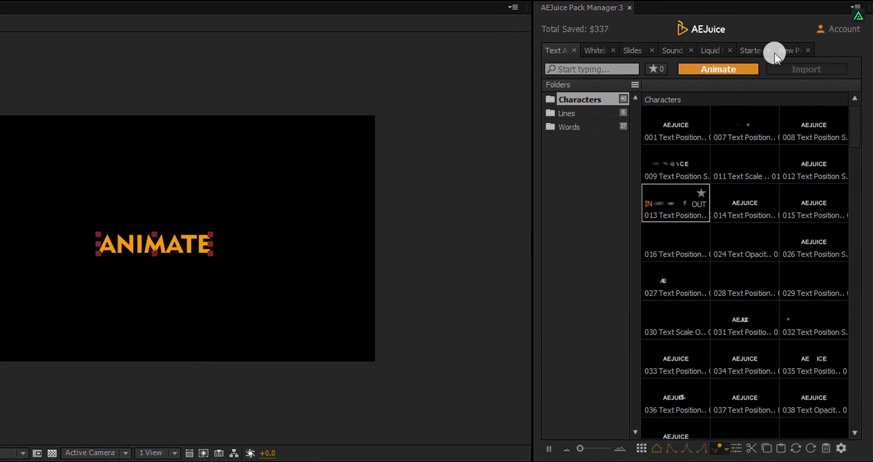
Open the Whiteboard pack from the purchased packs list and select the animate text layer
{"action": "left_click", "coordinate": [776, 50]}
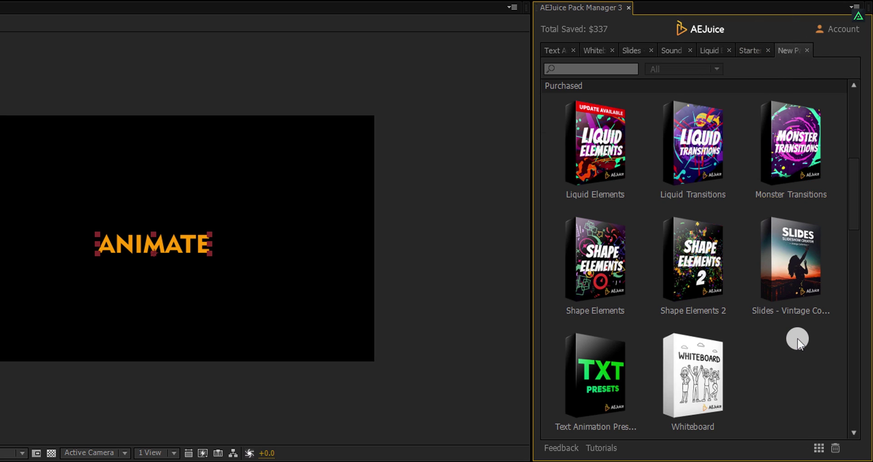
{"action": "left_click", "coordinate": [709, 369]}
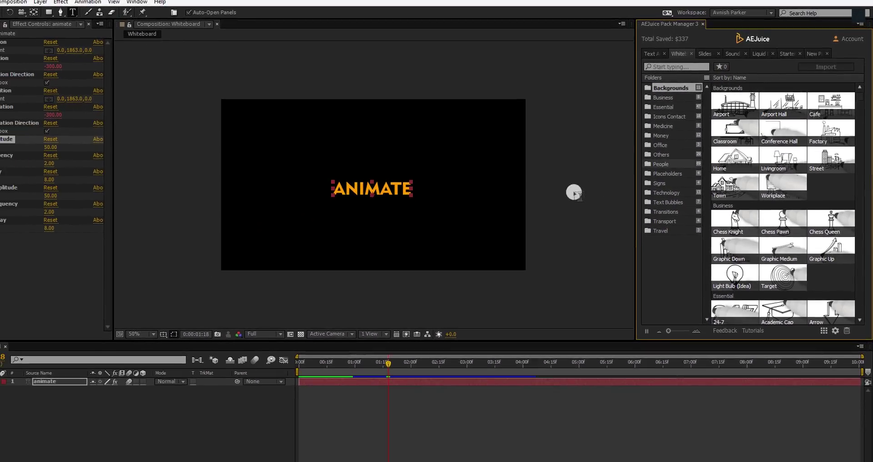
{"action": "left_click", "coordinate": [96, 368]}
Replace the animate text layer with a white BG solid and add the Light Bulb (Idea) scene
{"action": "key", "text": "Delete"}
{"action": "right_click", "coordinate": [93, 384]}
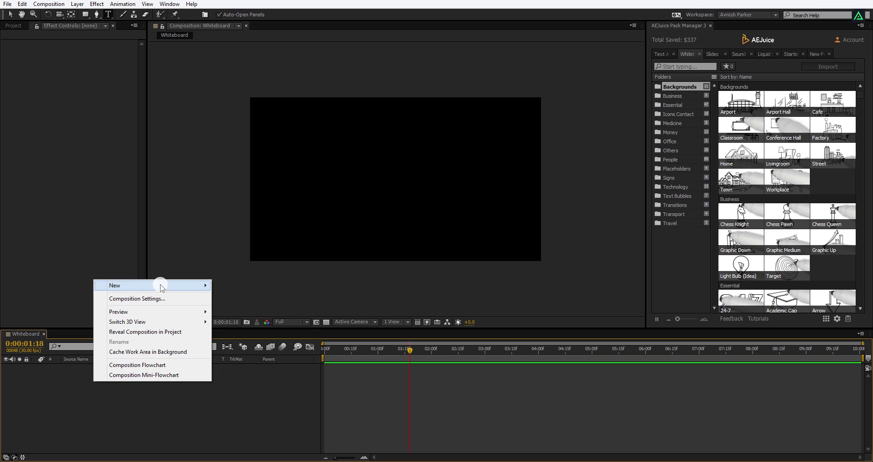
{"action": "left_click", "coordinate": [264, 309]}
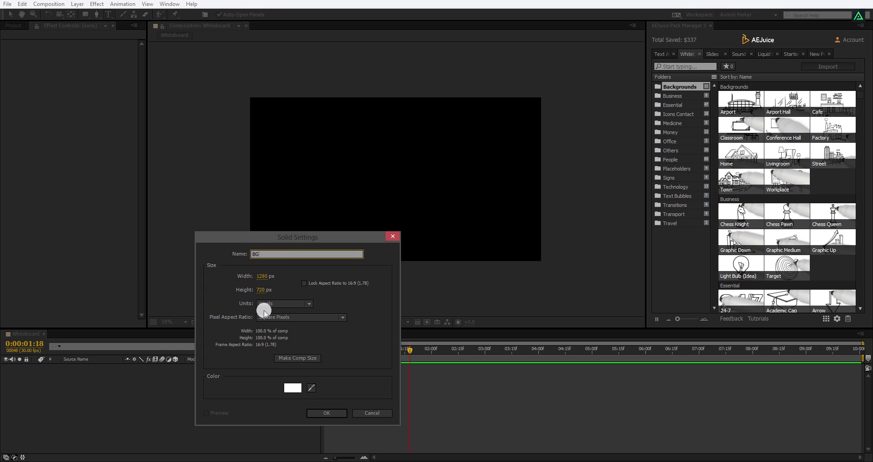
{"action": "left_click", "coordinate": [319, 412]}
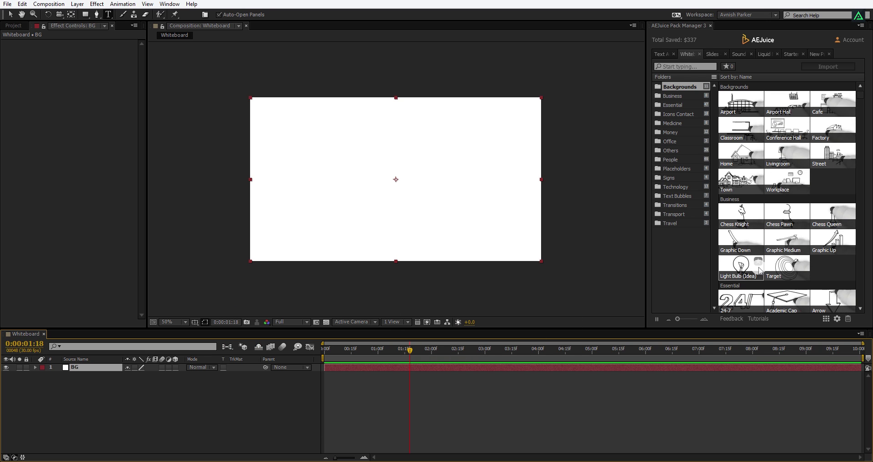
{"action": "left_click", "coordinate": [743, 269]}
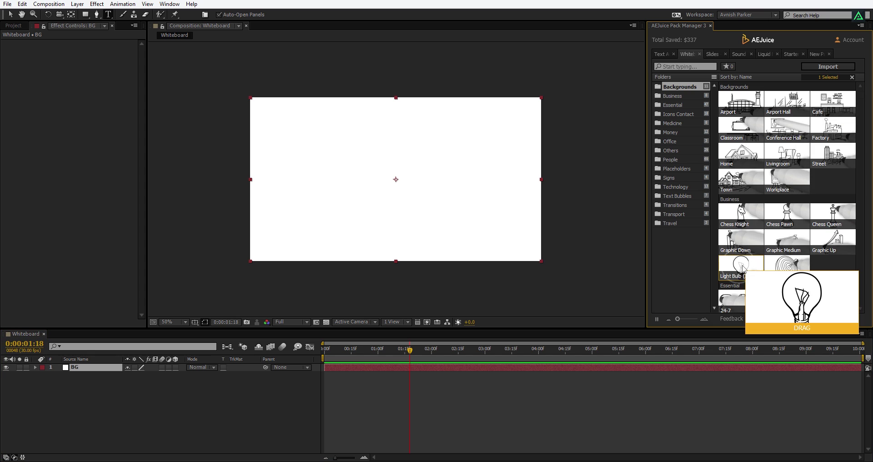
{"action": "mouse_move", "coordinate": [743, 268]}
{"action": "left_mouse_down"}
{"action": "mouse_move", "coordinate": [98, 367]}
{"action": "mouse_move", "coordinate": [112, 375]}
{"action": "left_mouse_up"}
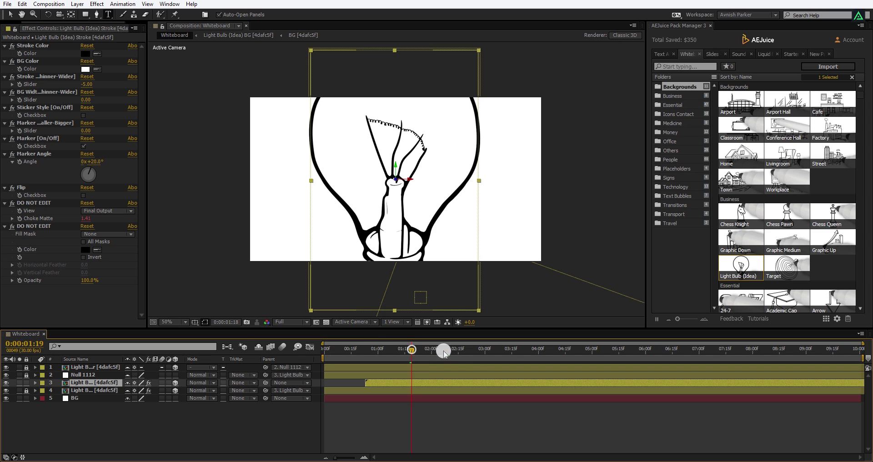
Scale the bulb stroke layer to 45% and preview the pen drawing the bulb
{"action": "mouse_move", "coordinate": [532, 354]}
{"action": "left_mouse_down"}
{"action": "mouse_move", "coordinate": [357, 354]}
{"action": "mouse_move", "coordinate": [373, 355]}
{"action": "left_mouse_up"}
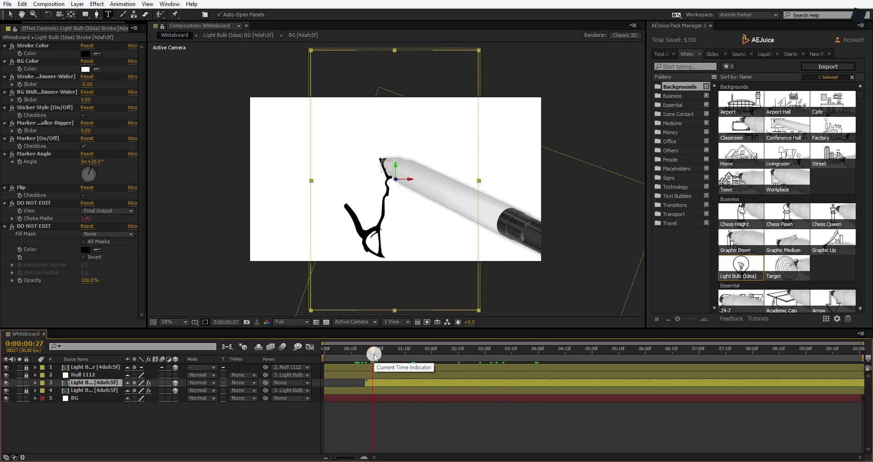
{"action": "key", "text": "s"}
{"action": "left_click_drag", "start_coordinate": [164, 388], "coordinate": [149, 395]}
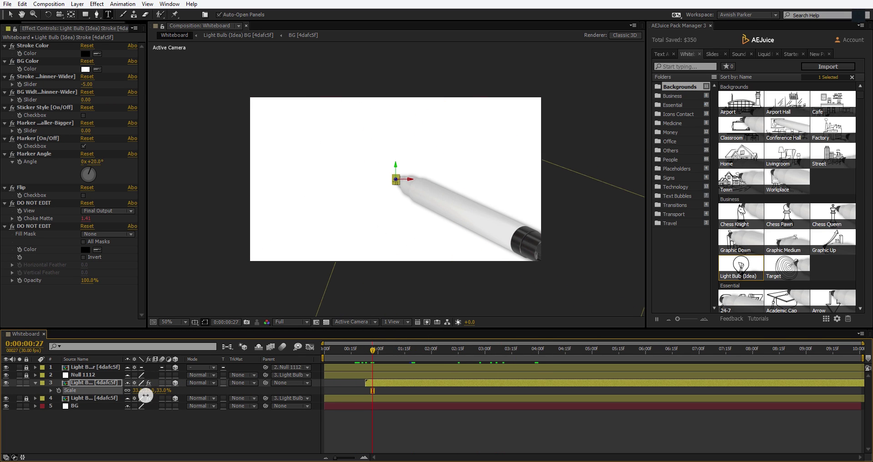
{"action": "left_click", "coordinate": [213, 426]}
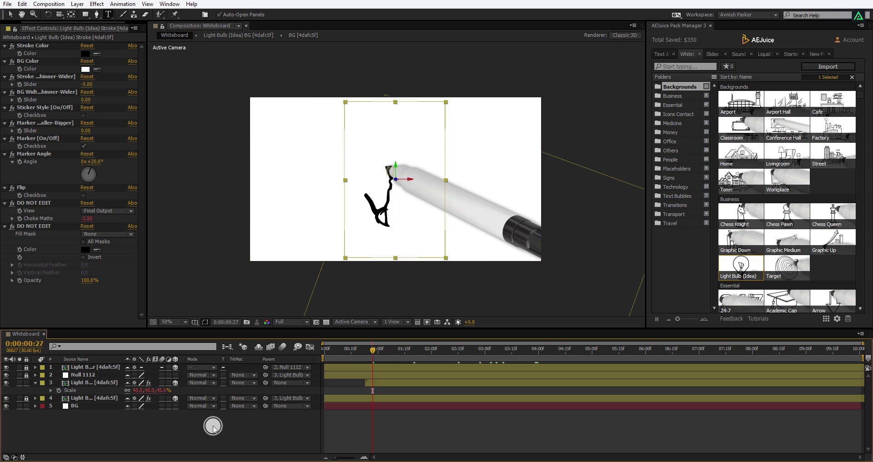
{"action": "key", "text": "space"}
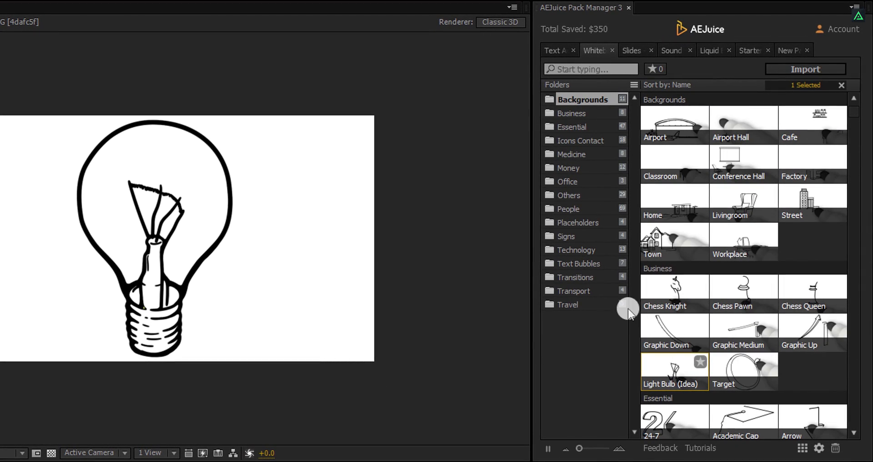
Add the first whiteboard transition at 68% scale, delayed until after the bulb is drawn, and preview
{"action": "left_click", "coordinate": [578, 277]}
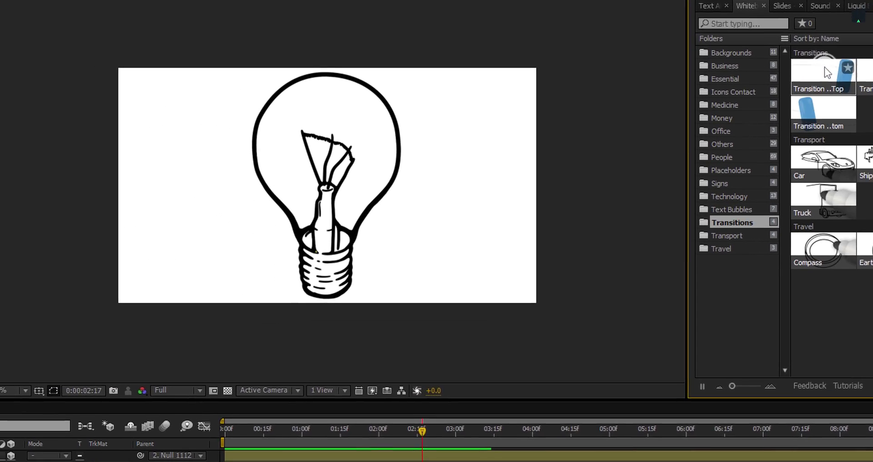
{"action": "left_click_drag", "start_coordinate": [825, 67], "coordinate": [139, 381]}
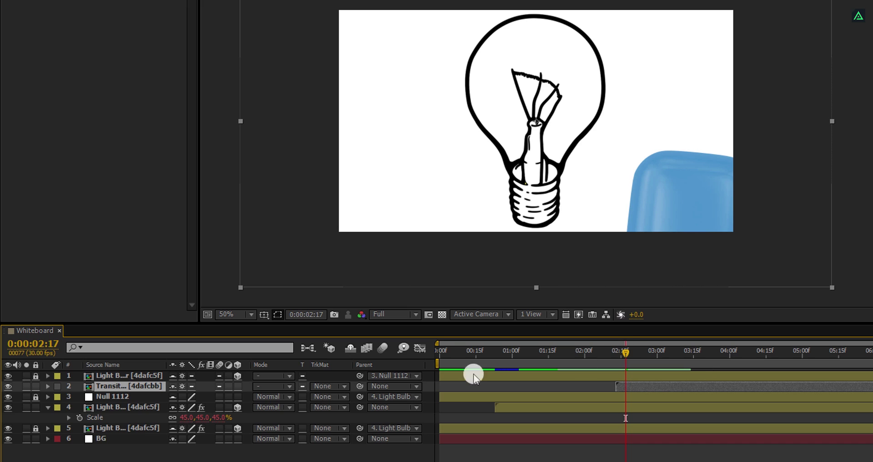
{"action": "key", "text": "s"}
{"action": "left_click_drag", "start_coordinate": [209, 397], "coordinate": [194, 396]}
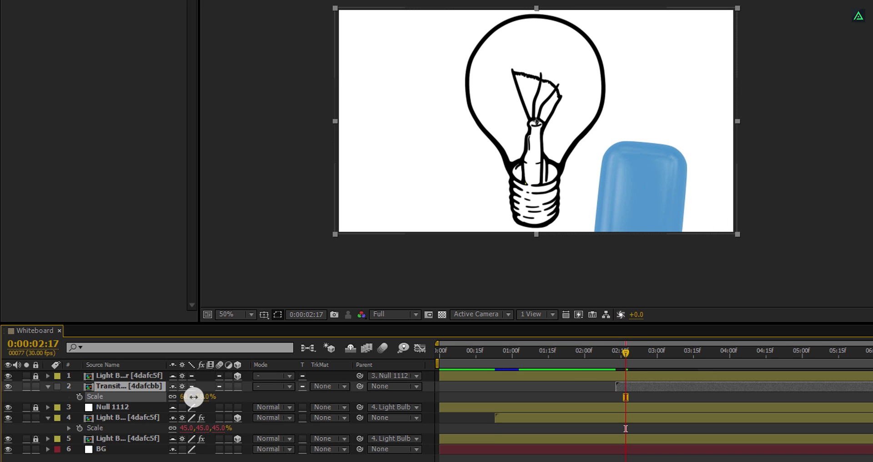
{"action": "left_click_drag", "start_coordinate": [640, 386], "coordinate": [680, 384]}
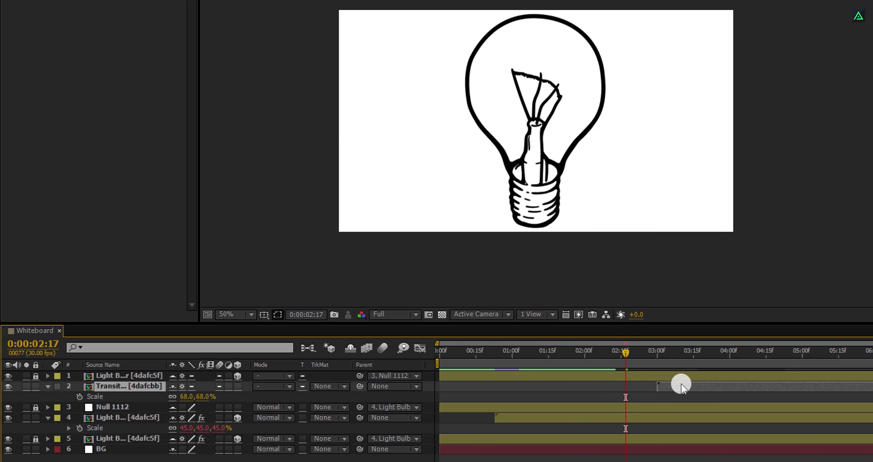
{"action": "key", "text": "space"}
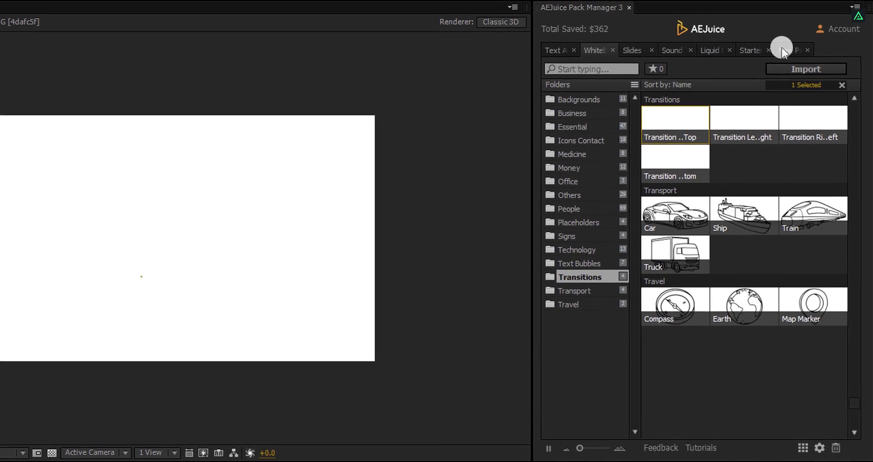
Open the Slides pack, browse its X-Assets and Super-35 Slider folders, and start a new slideshow
{"action": "left_click", "coordinate": [818, 39]}
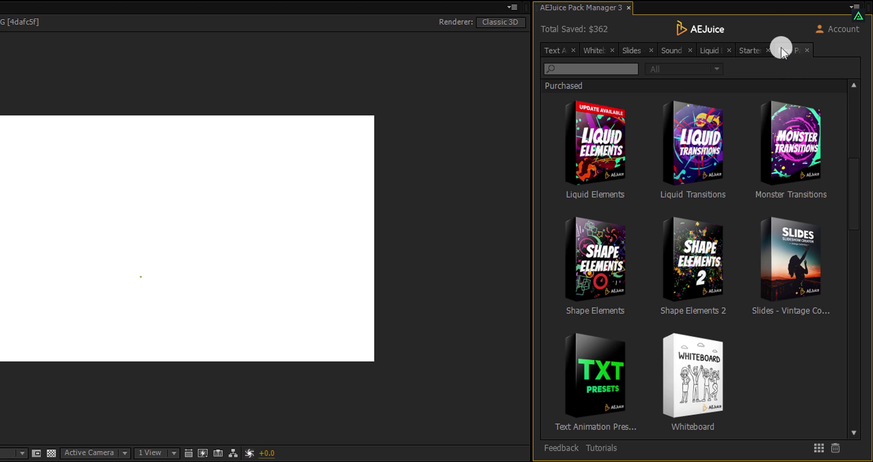
{"action": "left_click", "coordinate": [786, 102]}
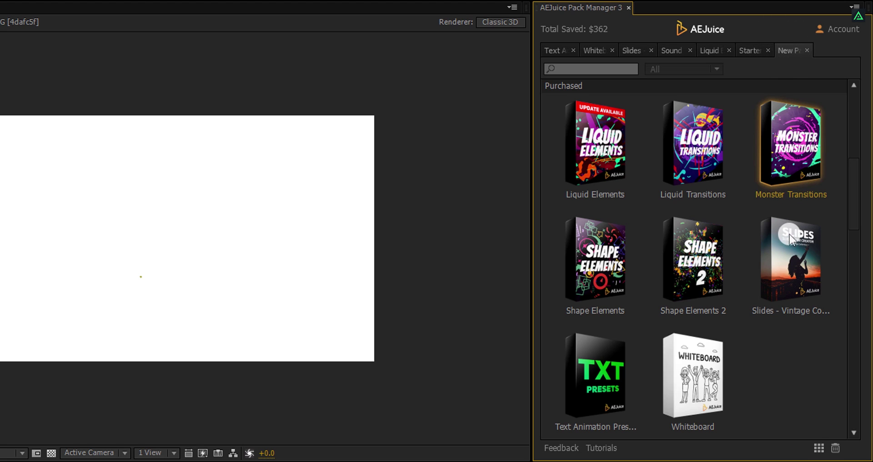
{"action": "left_click", "coordinate": [789, 271]}
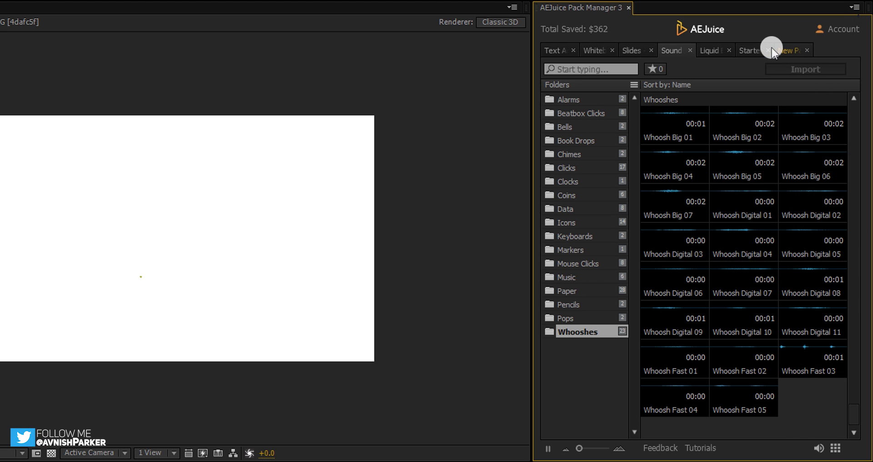
{"action": "left_click", "coordinate": [630, 51]}
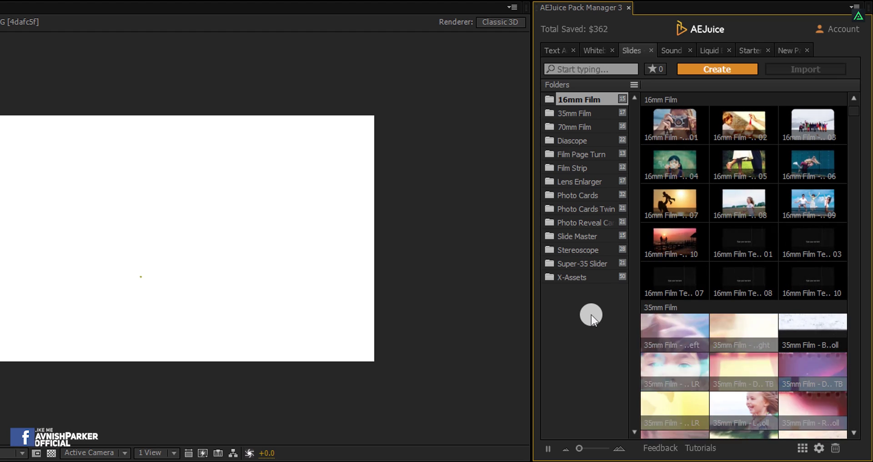
{"action": "left_click", "coordinate": [571, 277]}
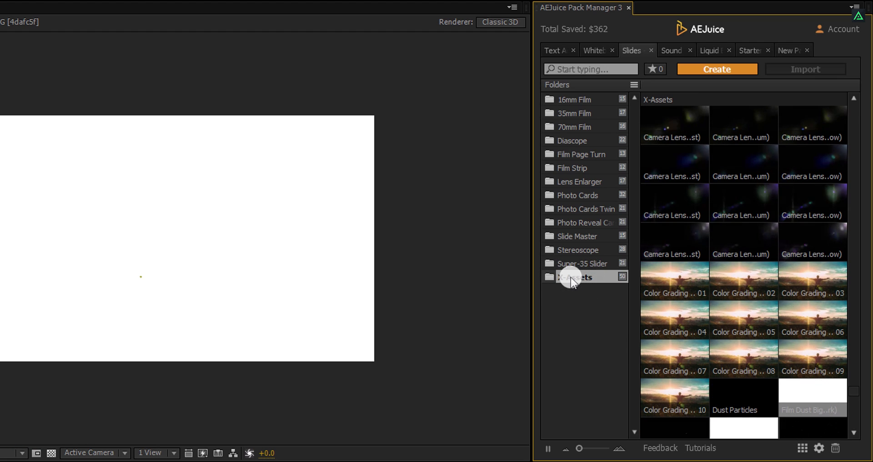
{"action": "left_click", "coordinate": [571, 264]}
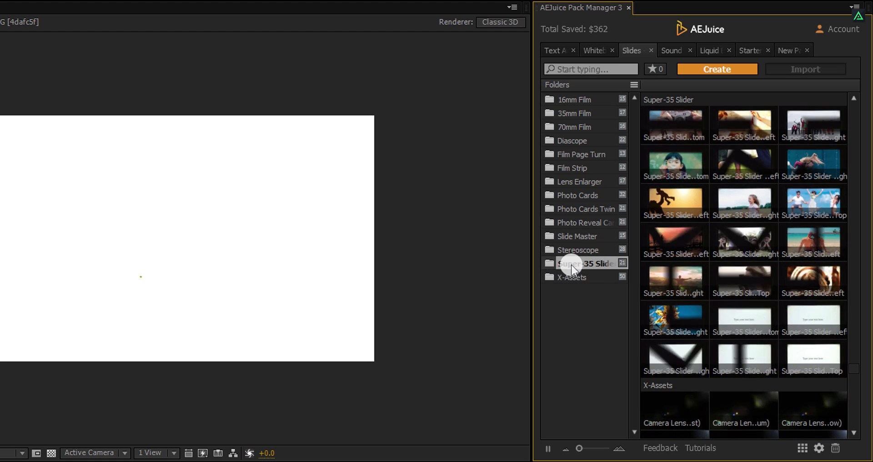
{"action": "left_click", "coordinate": [708, 69]}
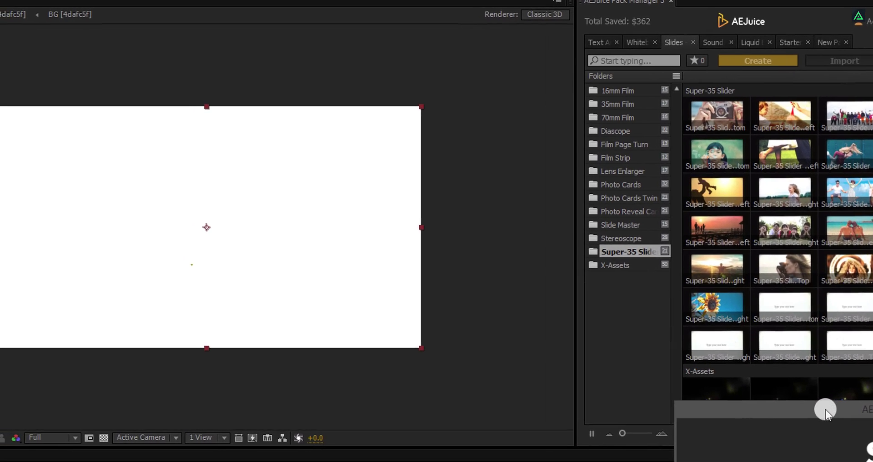
Choose 35mm Film, 70mm Film, Film Strip, Film Page Turn, Photo Cards, Lens Enlarger and Slide Master styles
{"action": "mouse_move", "coordinate": [826, 407]}
{"action": "left_mouse_down"}
{"action": "mouse_move", "coordinate": [481, 279]}
{"action": "mouse_move", "coordinate": [308, 117]}
{"action": "mouse_move", "coordinate": [304, 48]}
{"action": "mouse_move", "coordinate": [340, 9]}
{"action": "left_mouse_up"}
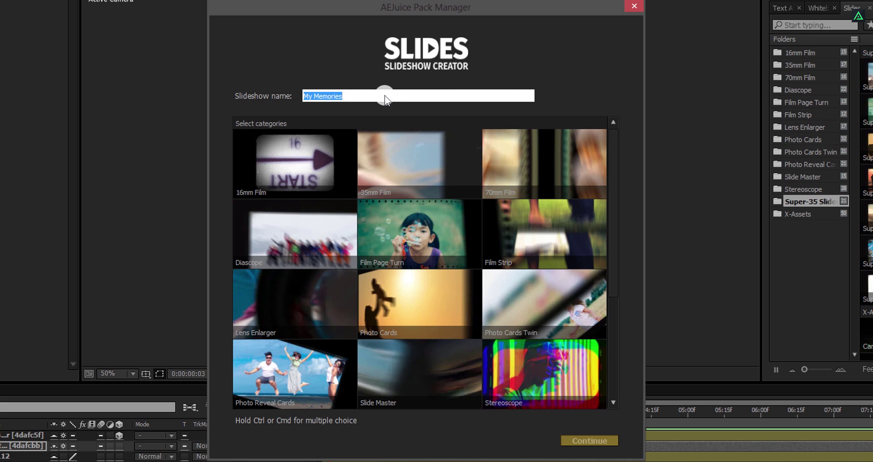
{"action": "left_click", "coordinate": [391, 173]}
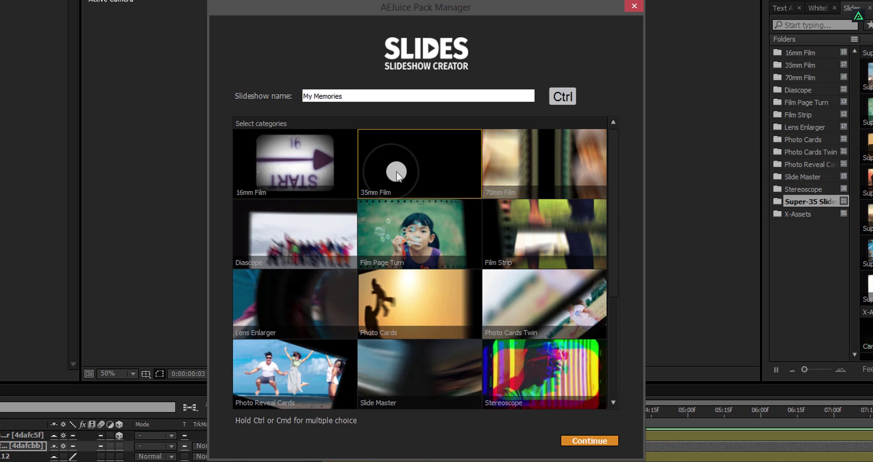
{"action": "left_click", "coordinate": [509, 165], "text": "ctrl"}
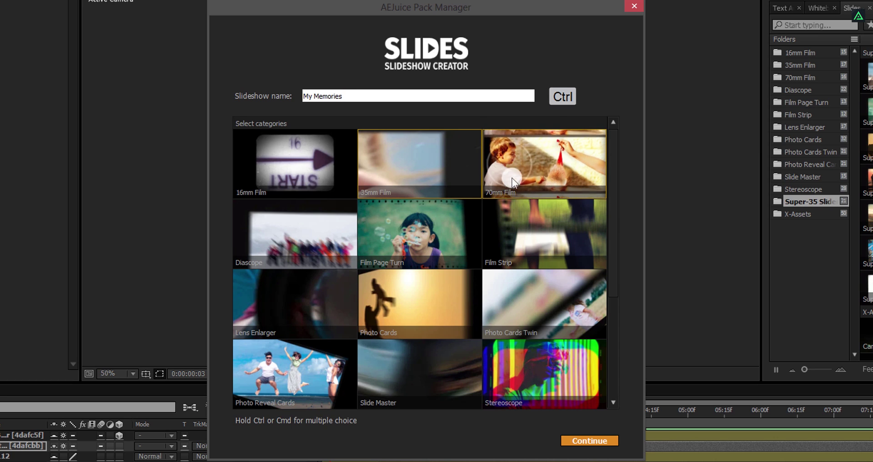
{"action": "left_click", "coordinate": [519, 231], "text": "ctrl"}
{"action": "left_click", "coordinate": [436, 236], "text": "ctrl"}
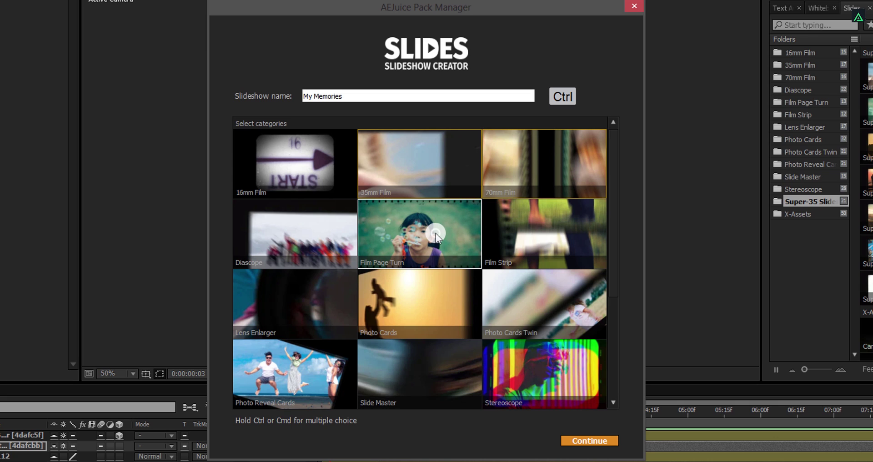
{"action": "left_click", "coordinate": [408, 312], "text": "ctrl"}
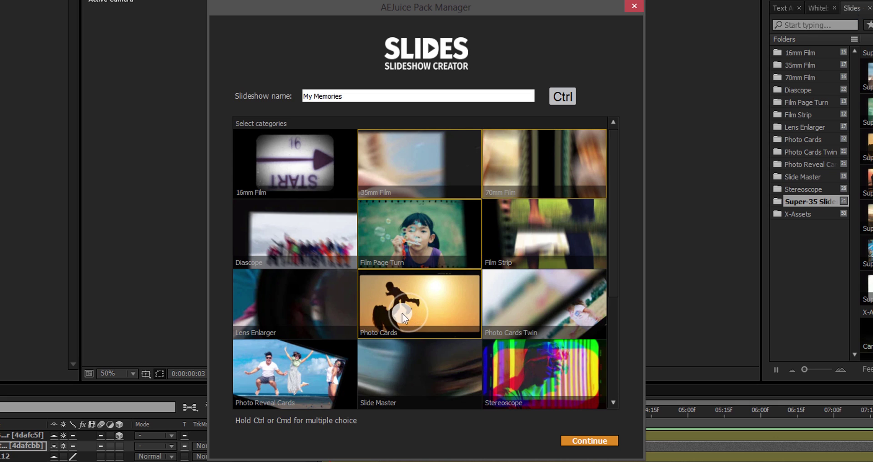
{"action": "left_click", "coordinate": [331, 313], "text": "ctrl"}
{"action": "left_click", "coordinate": [408, 370], "text": "ctrl"}
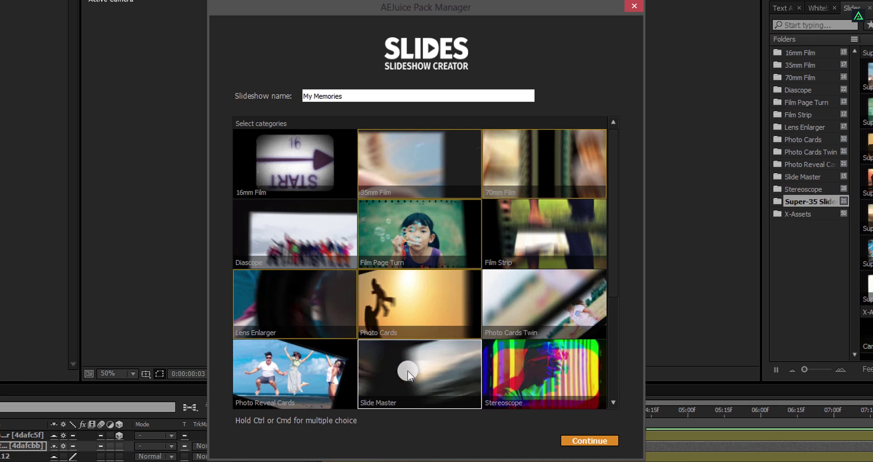
{"action": "left_click", "coordinate": [579, 442]}
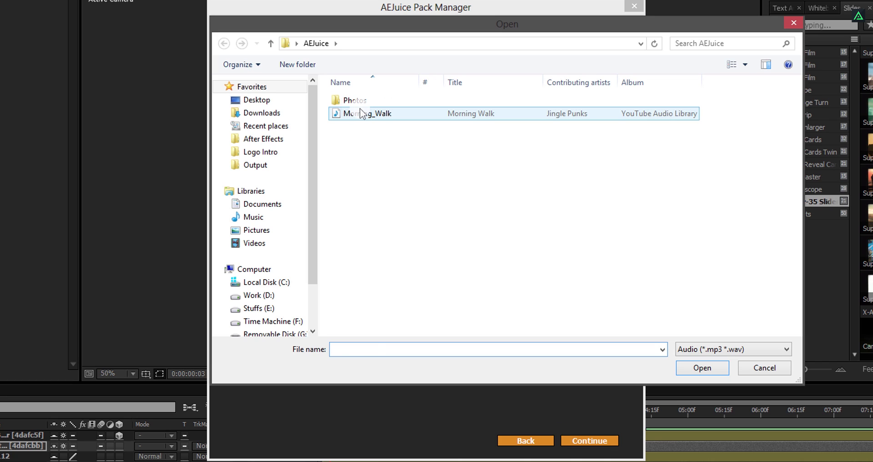
Use Morning_Walk.mp3 as the music and the Photos folder as images, then generate the slideshow
{"action": "double_click", "coordinate": [360, 111]}
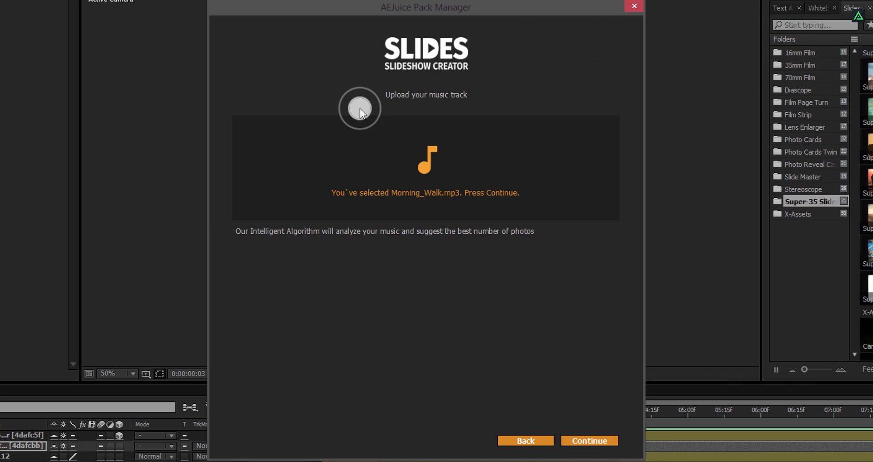
{"action": "left_click", "coordinate": [597, 442]}
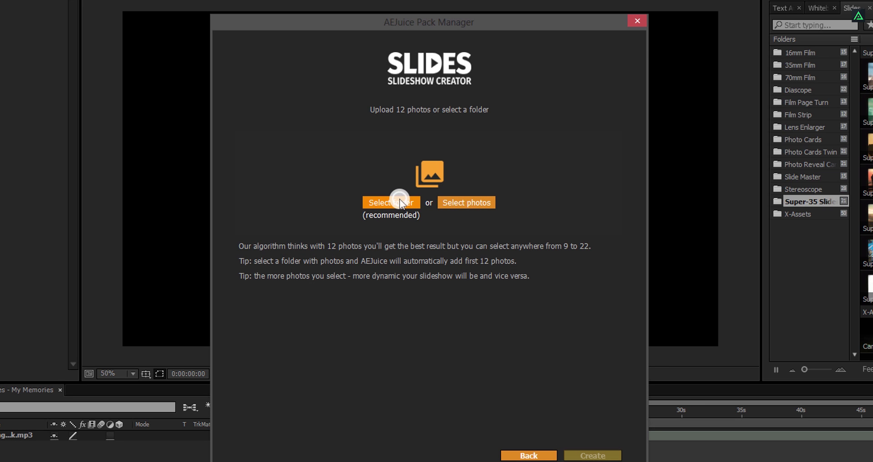
{"action": "left_click", "coordinate": [399, 200]}
{"action": "left_click", "coordinate": [360, 119]}
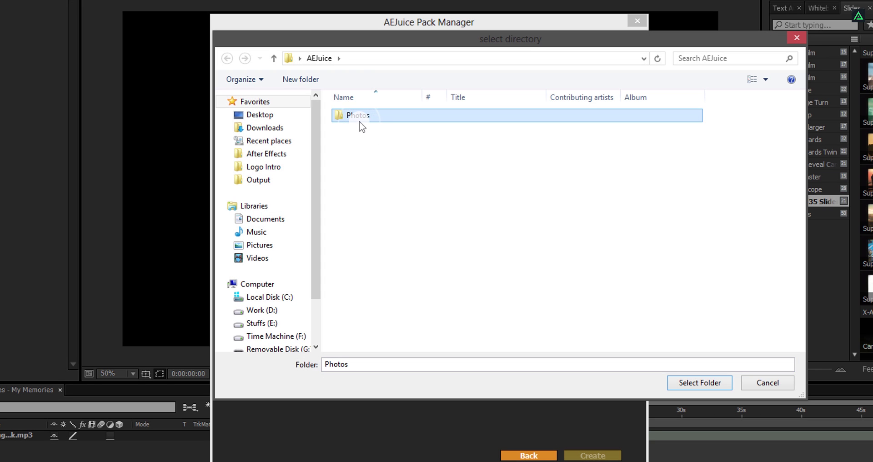
{"action": "left_click", "coordinate": [679, 383]}
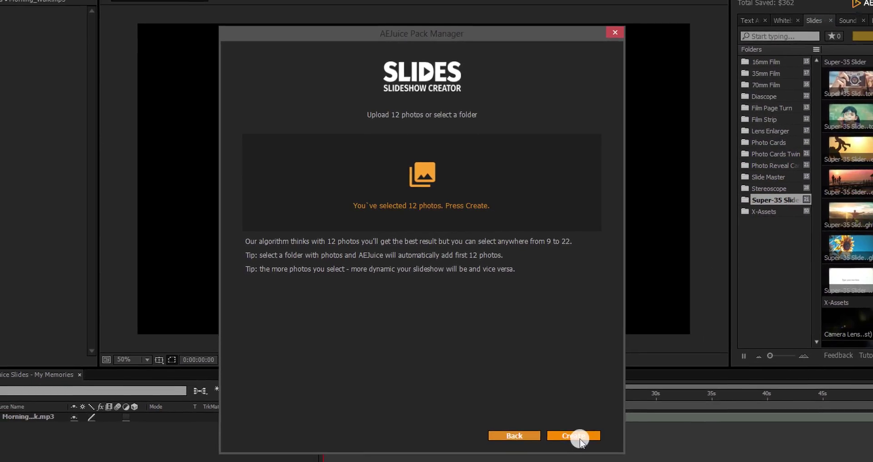
{"action": "left_click", "coordinate": [586, 451]}
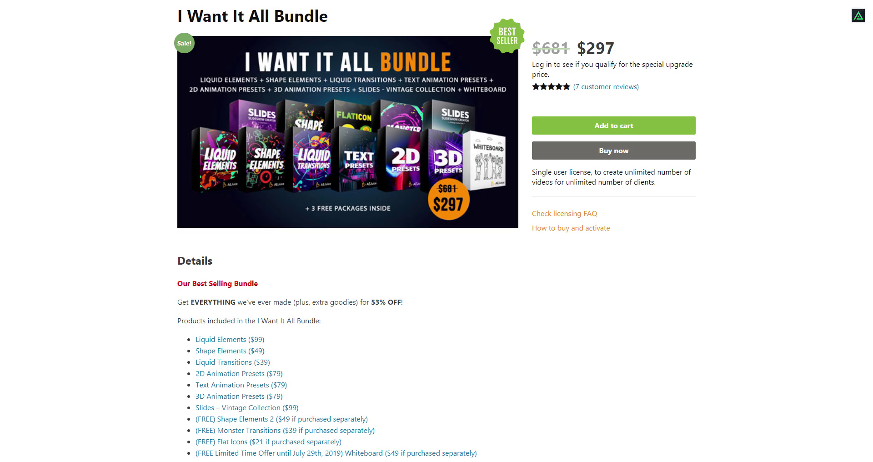
Scroll down the bundle page to the Products in this bundle grid
{"action": "scroll", "coordinate": [436, 231], "scroll_direction": "down", "scroll_amount": 1}
{"action": "scroll", "coordinate": [437, 231], "scroll_direction": "down", "scroll_amount": 3}
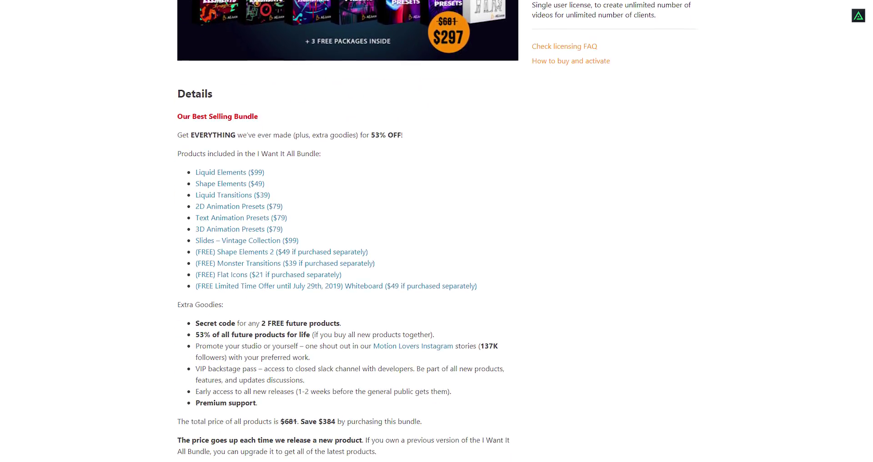
{"action": "scroll", "coordinate": [436, 230], "scroll_direction": "down", "scroll_amount": 4}
{"action": "scroll", "coordinate": [436, 231], "scroll_direction": "down", "scroll_amount": 3}
{"action": "scroll", "coordinate": [436, 231], "scroll_direction": "down", "scroll_amount": 2}
{"action": "scroll", "coordinate": [436, 230], "scroll_direction": "down", "scroll_amount": 2}
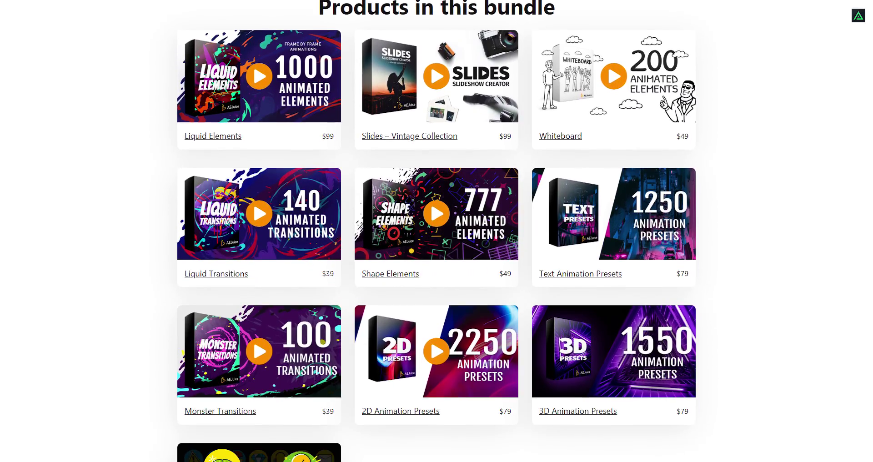